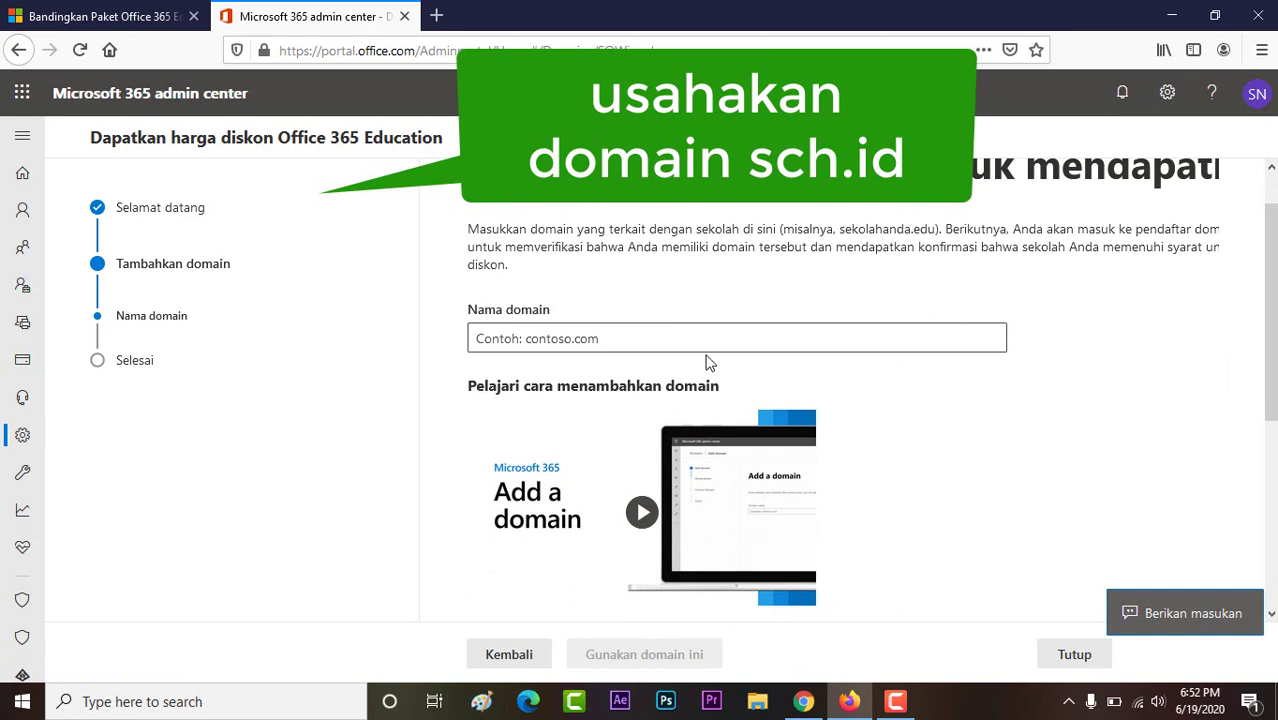
# Enter sdalmadinah.sch.id as the school's domain name and submit it for the Office 365 Education discount.
pyautogui.click(630, 329)
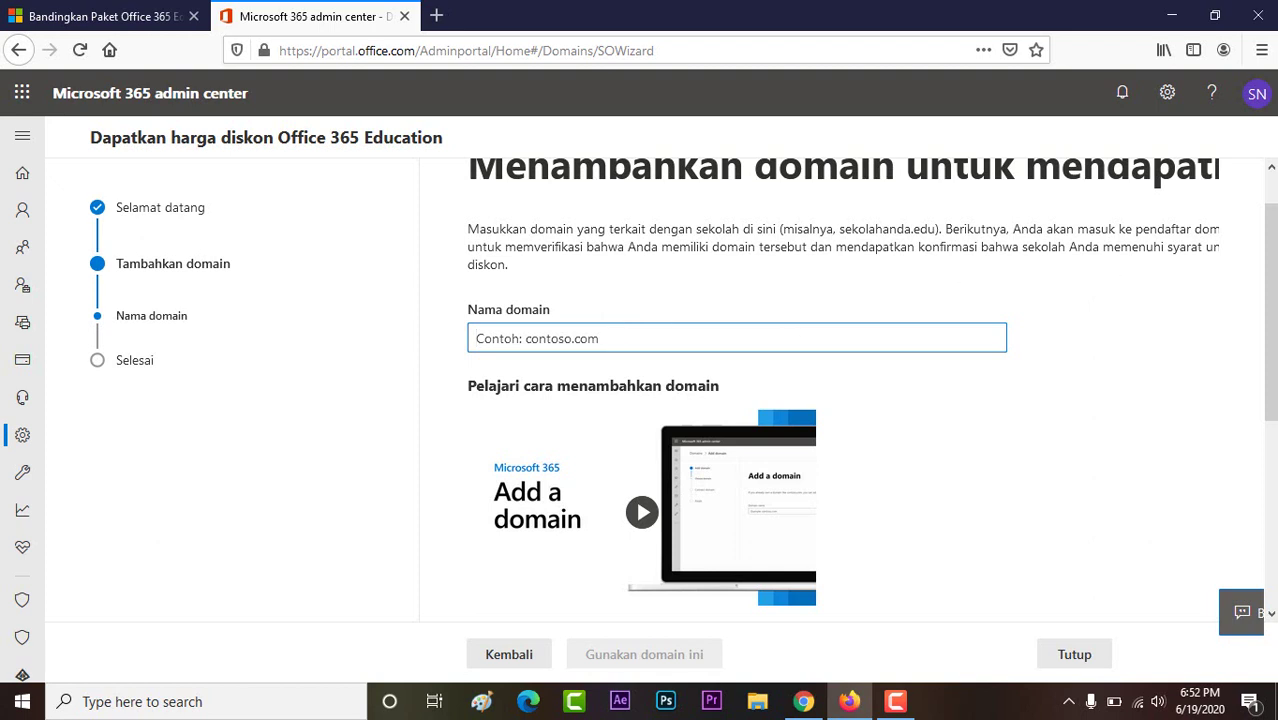
pyautogui.scroll(1, 1269, 300)
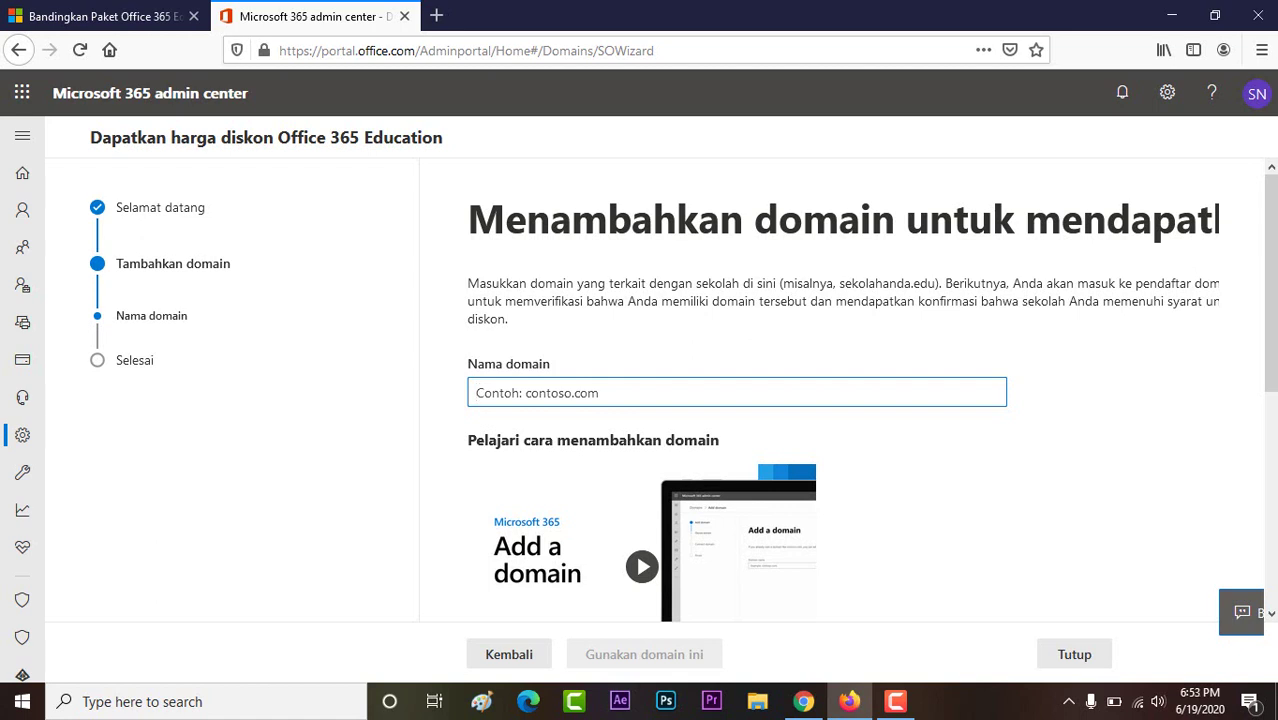
pyautogui.scroll(-4, 860, 390)
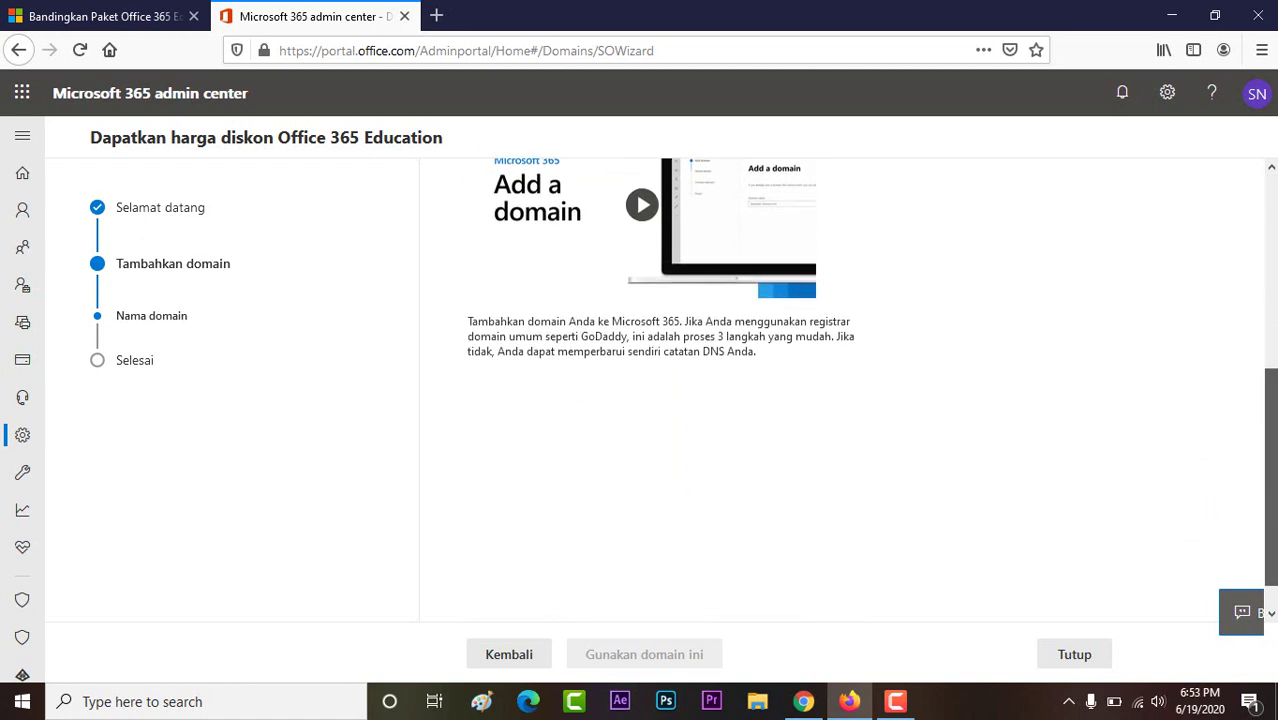
pyautogui.scroll(3, 860, 390)
pyautogui.scroll(1, 537, 379)
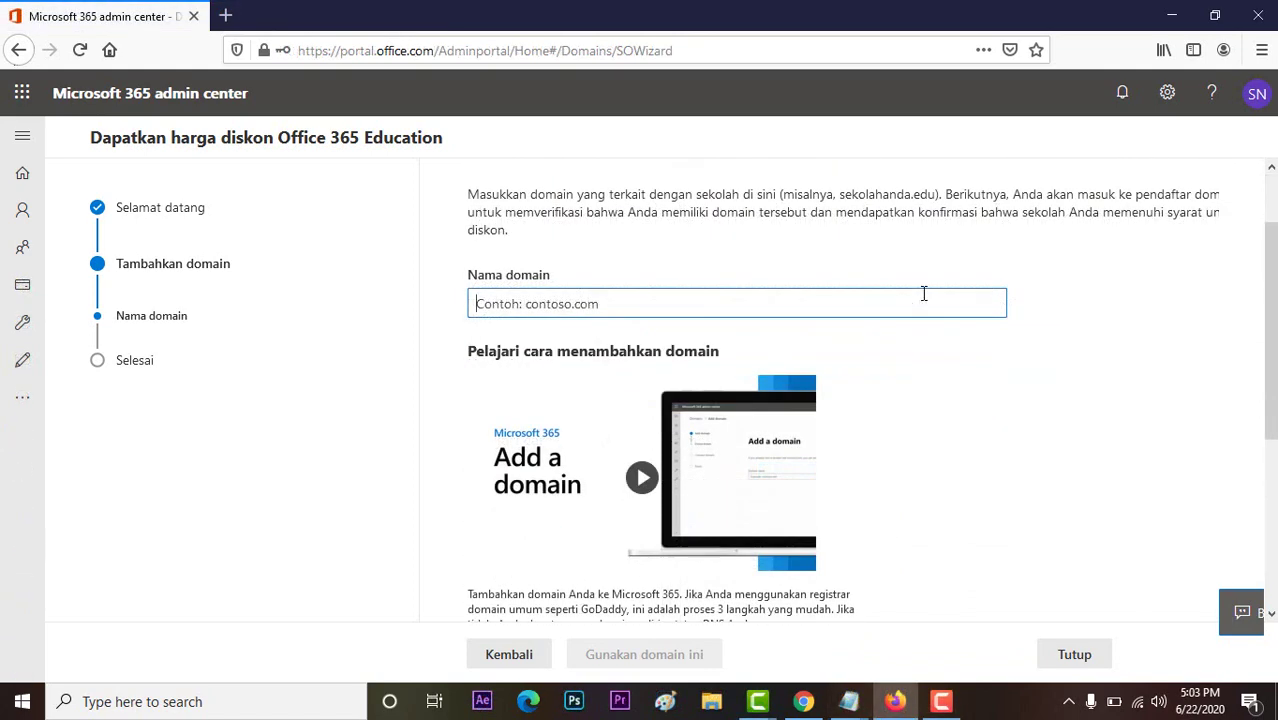
pyautogui.write('sm')
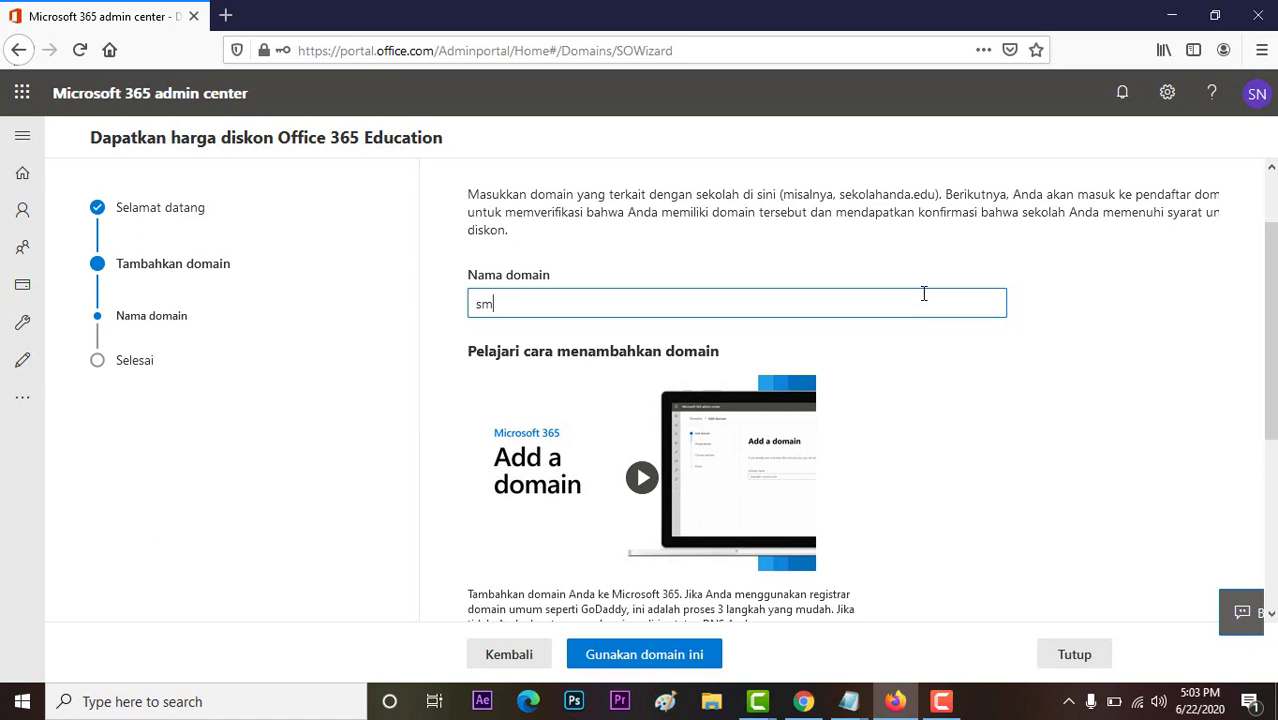
pyautogui.press('BackSpace')
pyautogui.press('BackSpace')
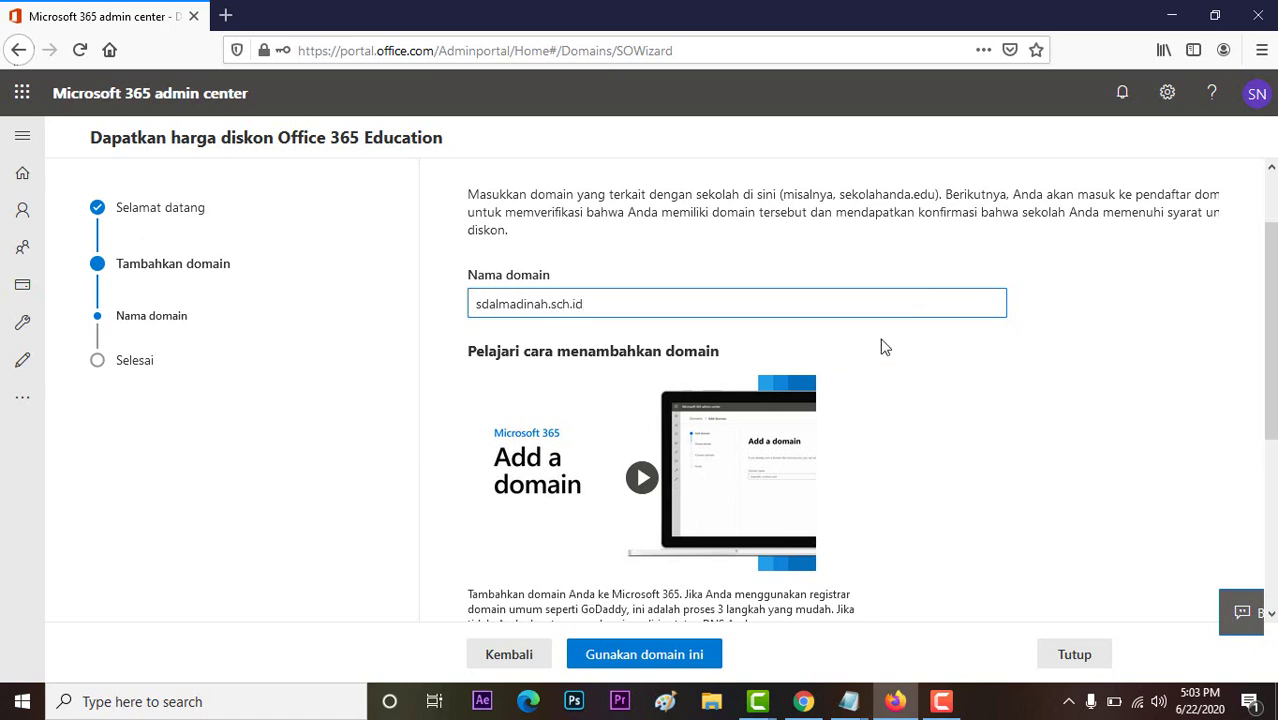
pyautogui.scroll(-2, 1270, 330)
pyautogui.scroll(-1, 860, 400)
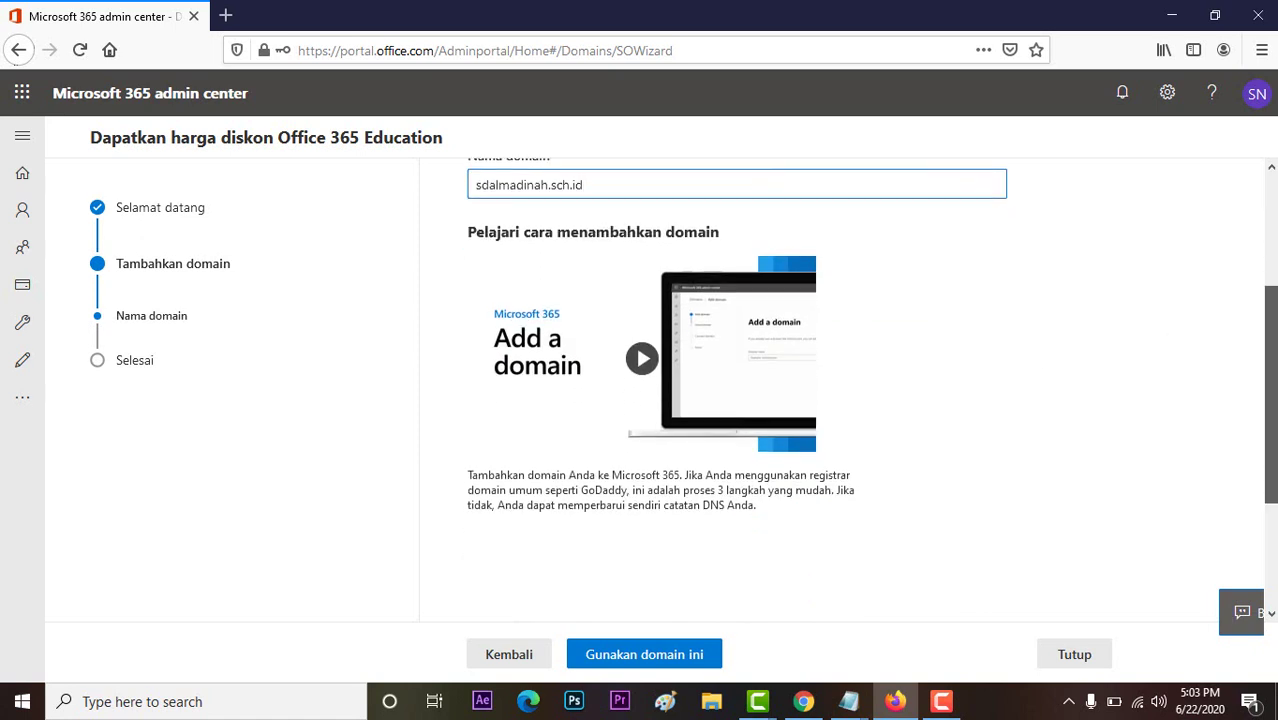
pyautogui.click(665, 654)
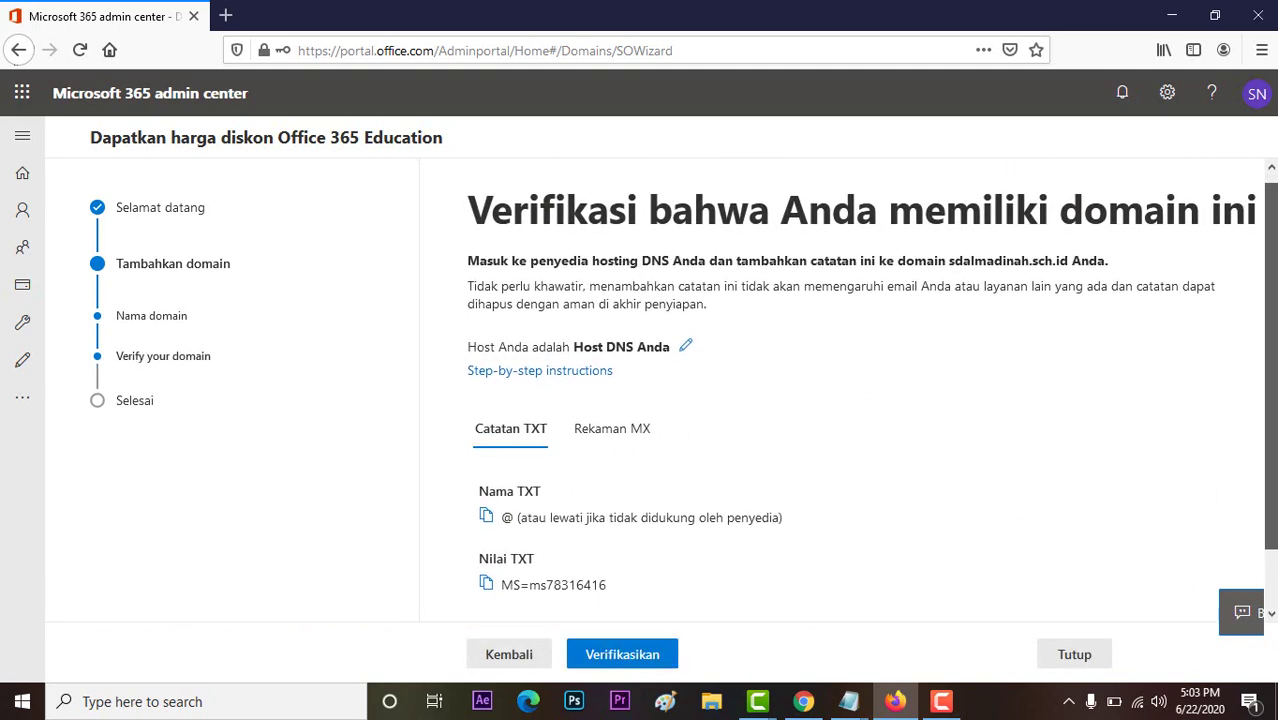
# Review the TXT and MX records offered for verifying ownership of the domain.
pyautogui.scroll(-1, 860, 400)
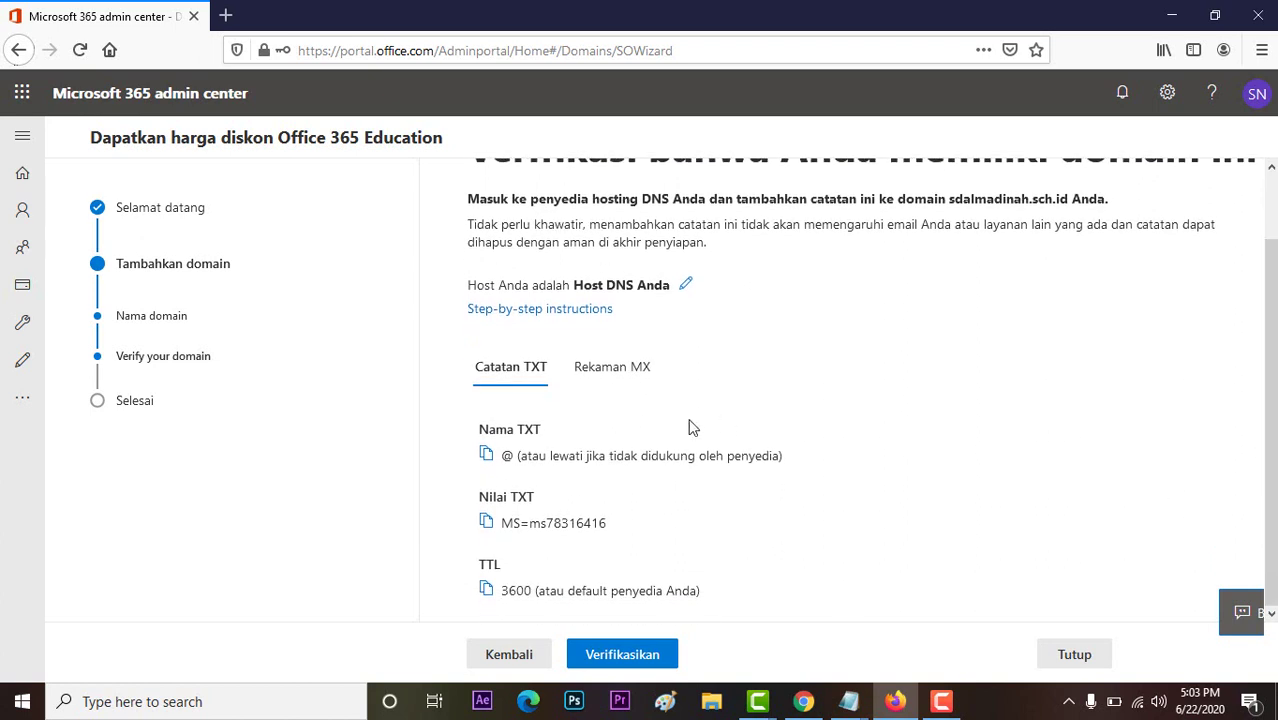
pyautogui.click(166, 277)
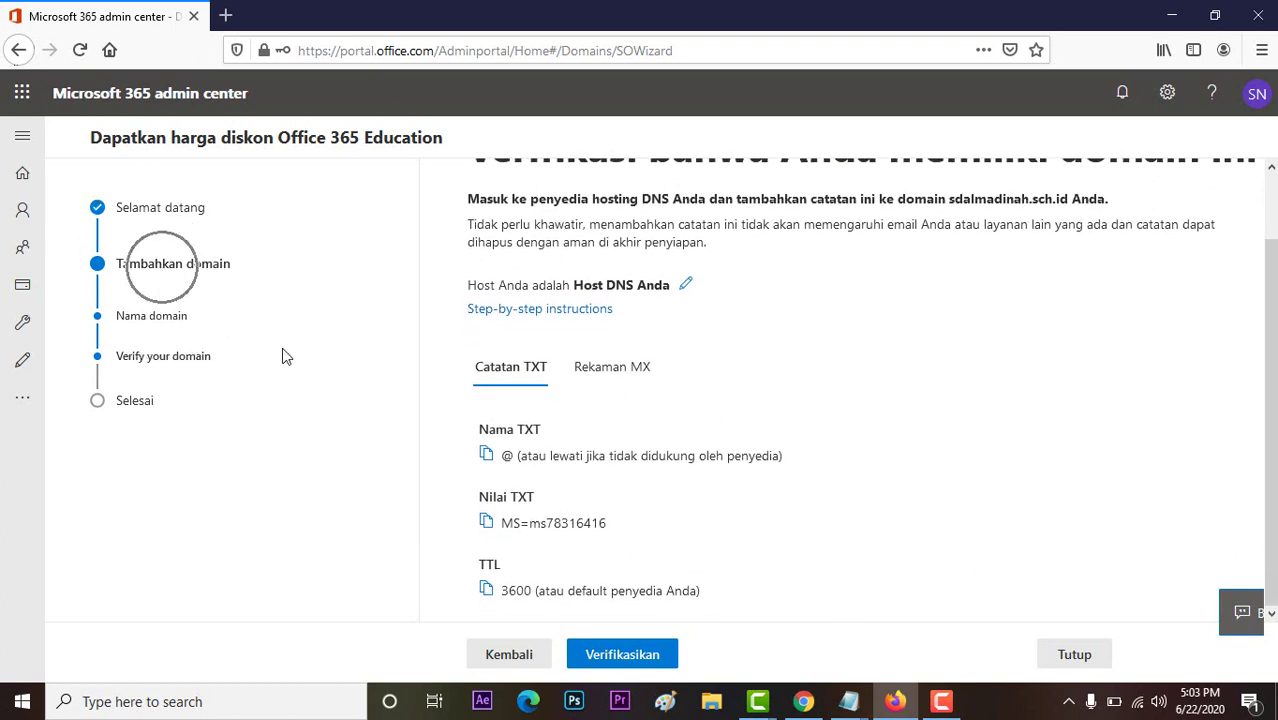
pyautogui.click(487, 455)
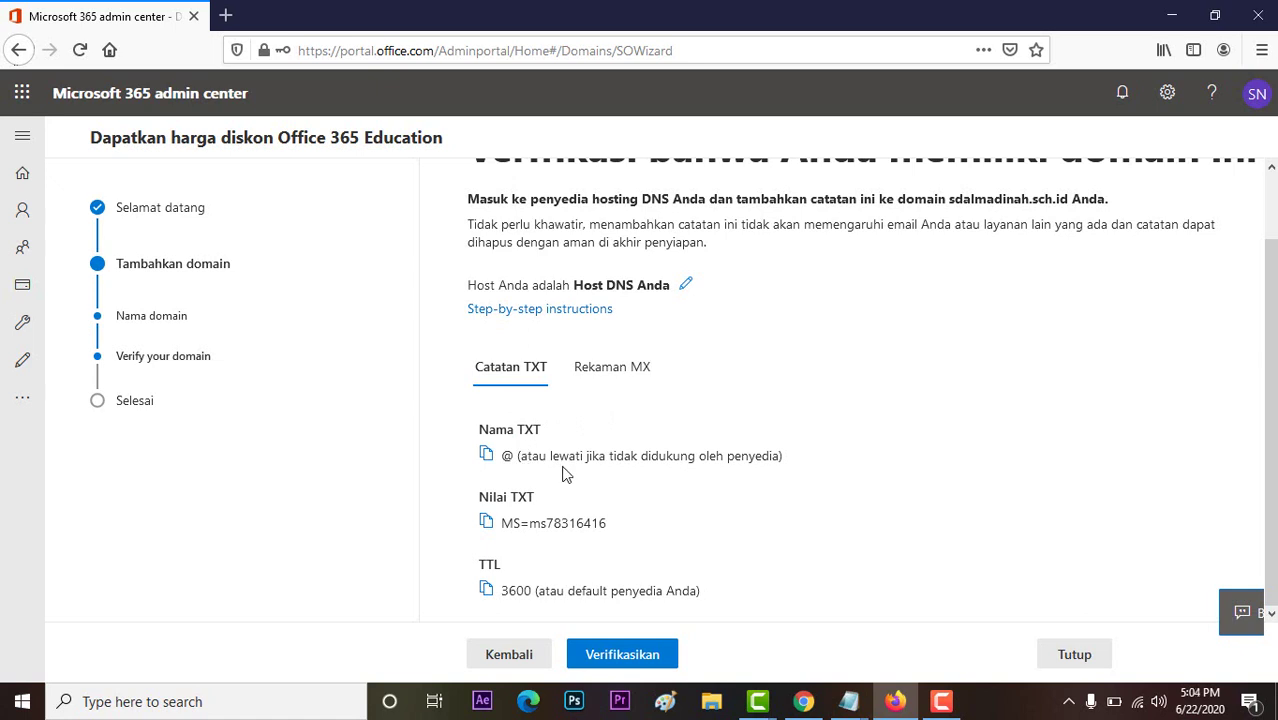
pyautogui.click(624, 378)
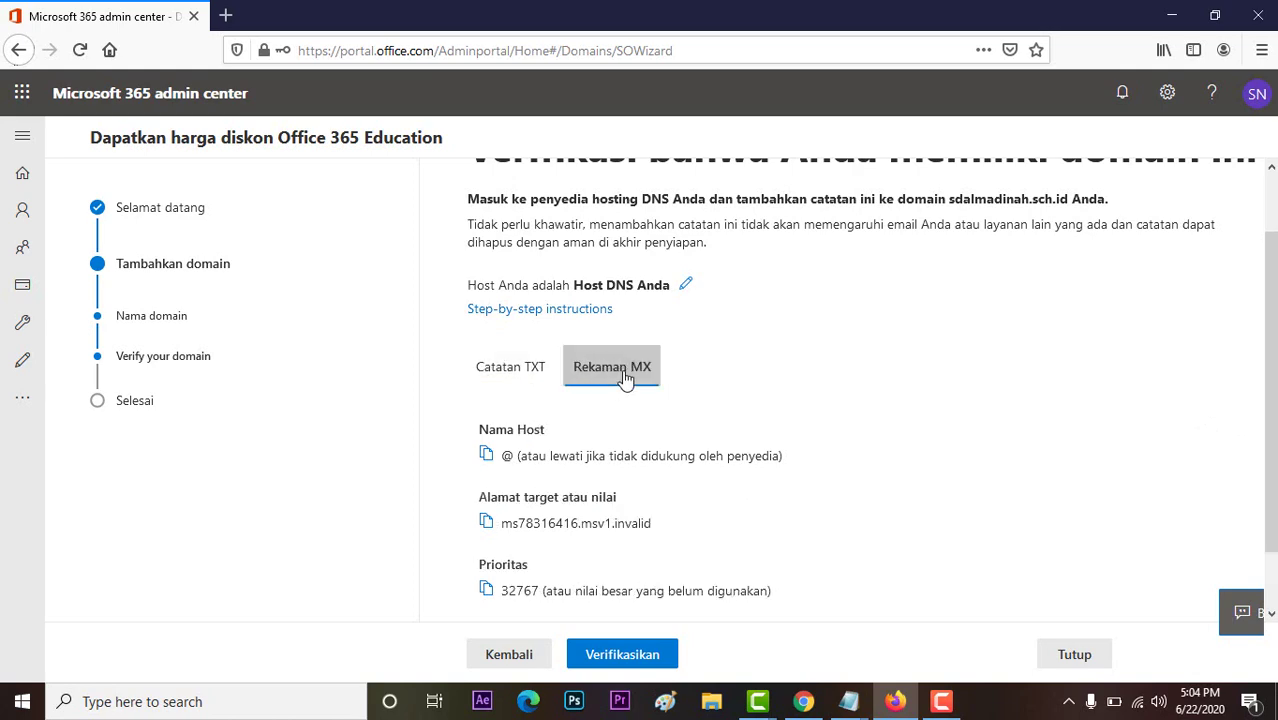
pyautogui.click(530, 372)
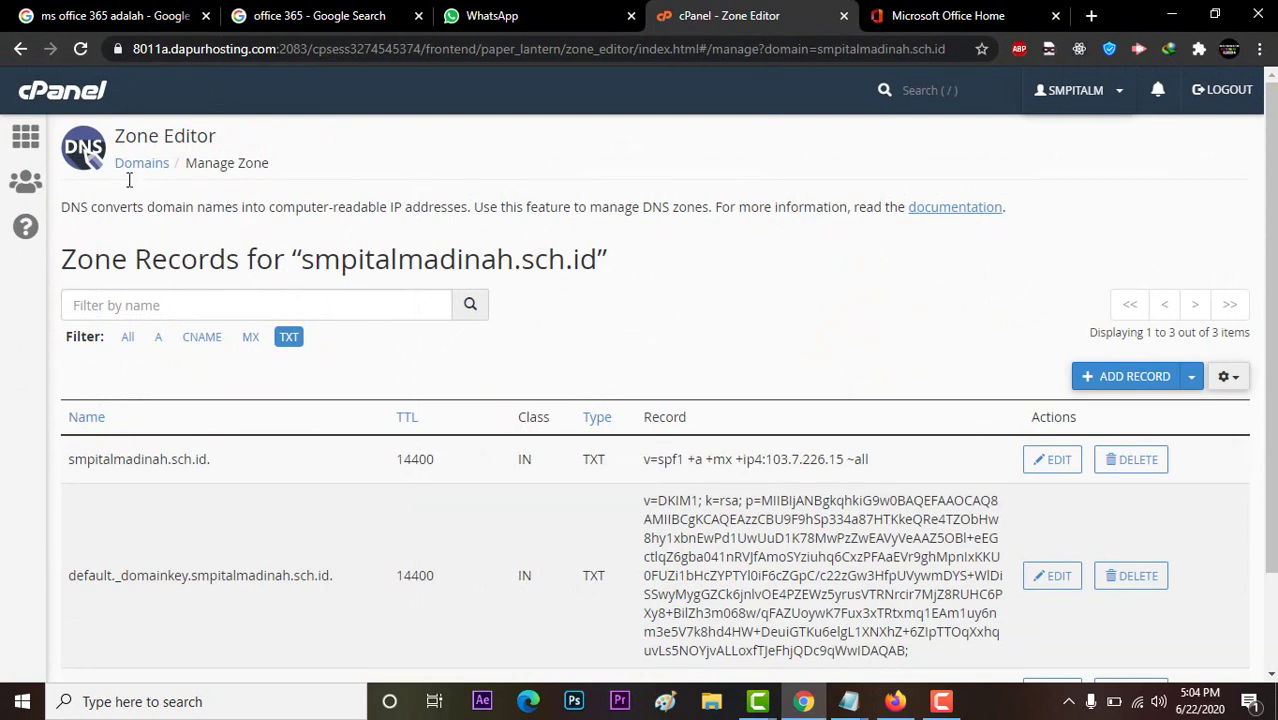
# Open the Zone Editor from the cPanel home page, manage smpitalmadinah.sch.id and filter its zone records to TXT.
pyautogui.click(25, 150)
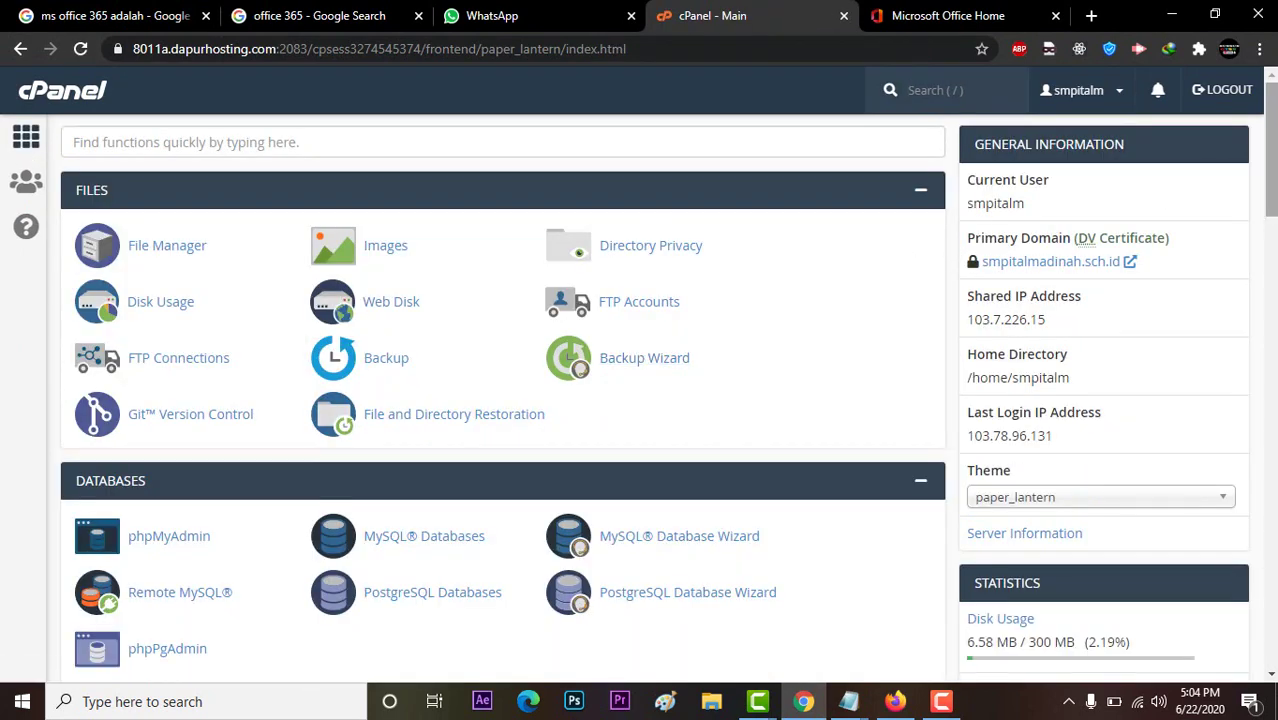
pyautogui.scroll(-3, 580, 590)
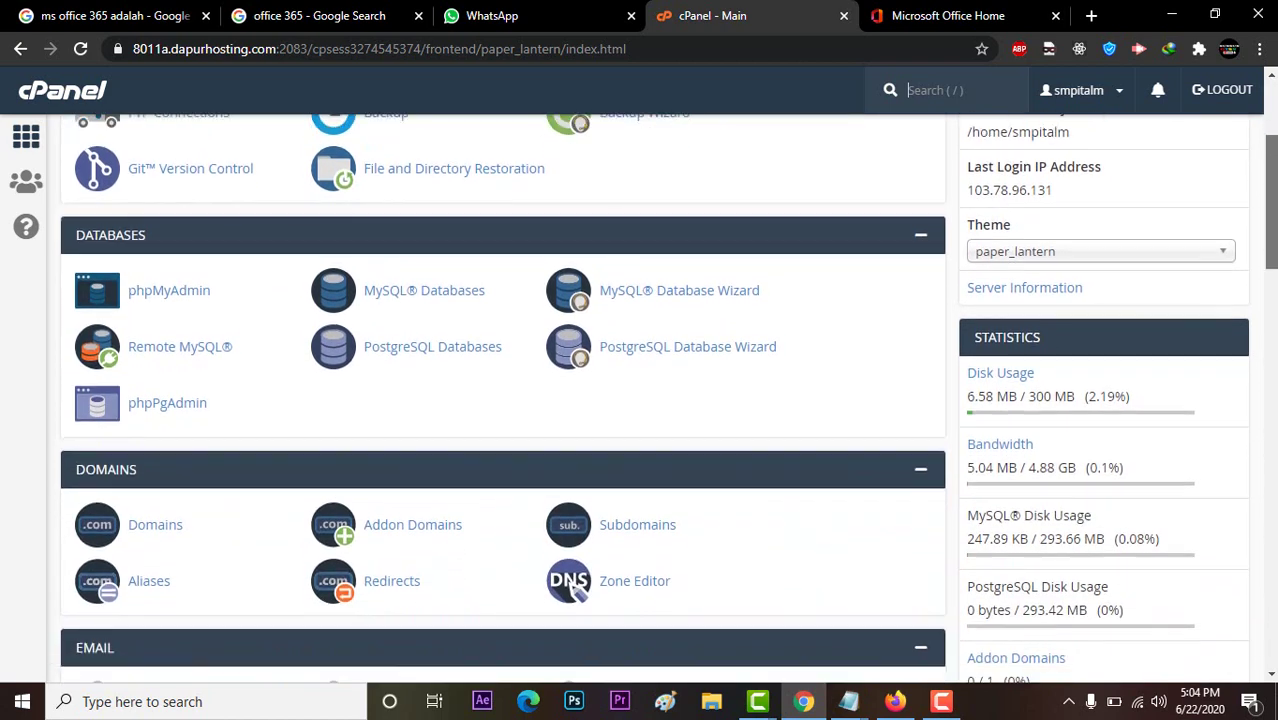
pyautogui.scroll(-1, 580, 590)
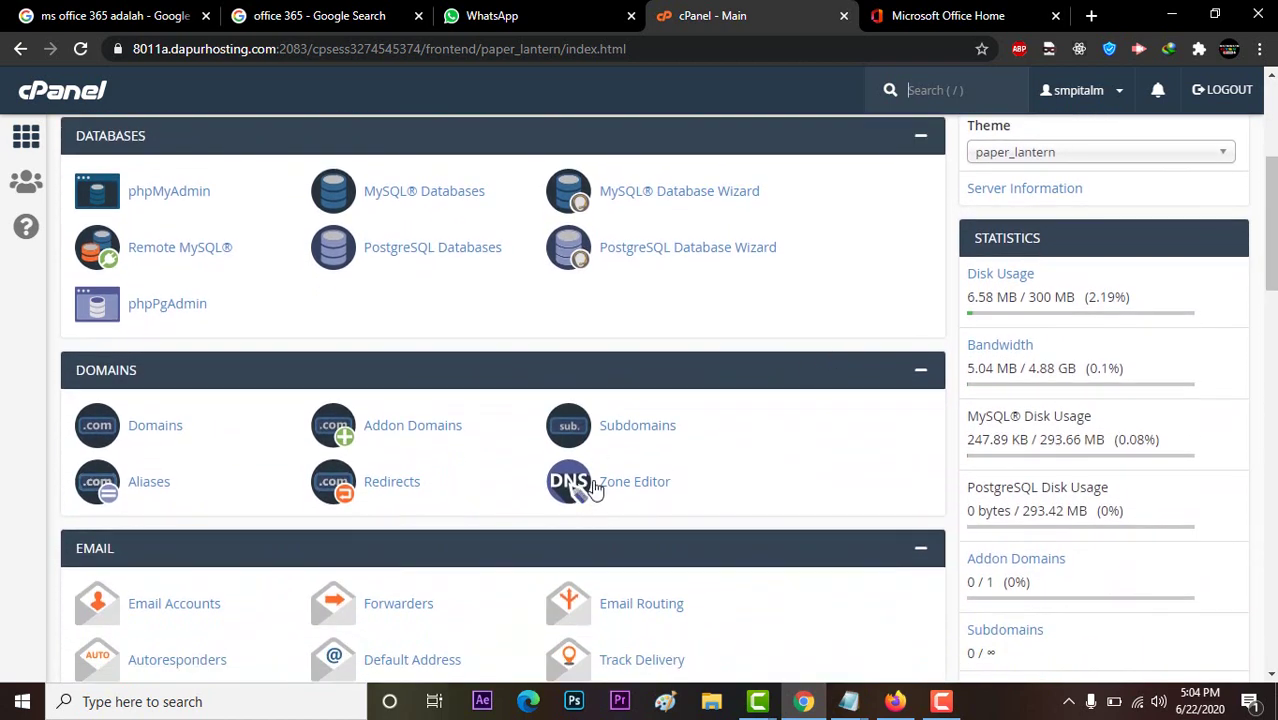
pyautogui.click(630, 484)
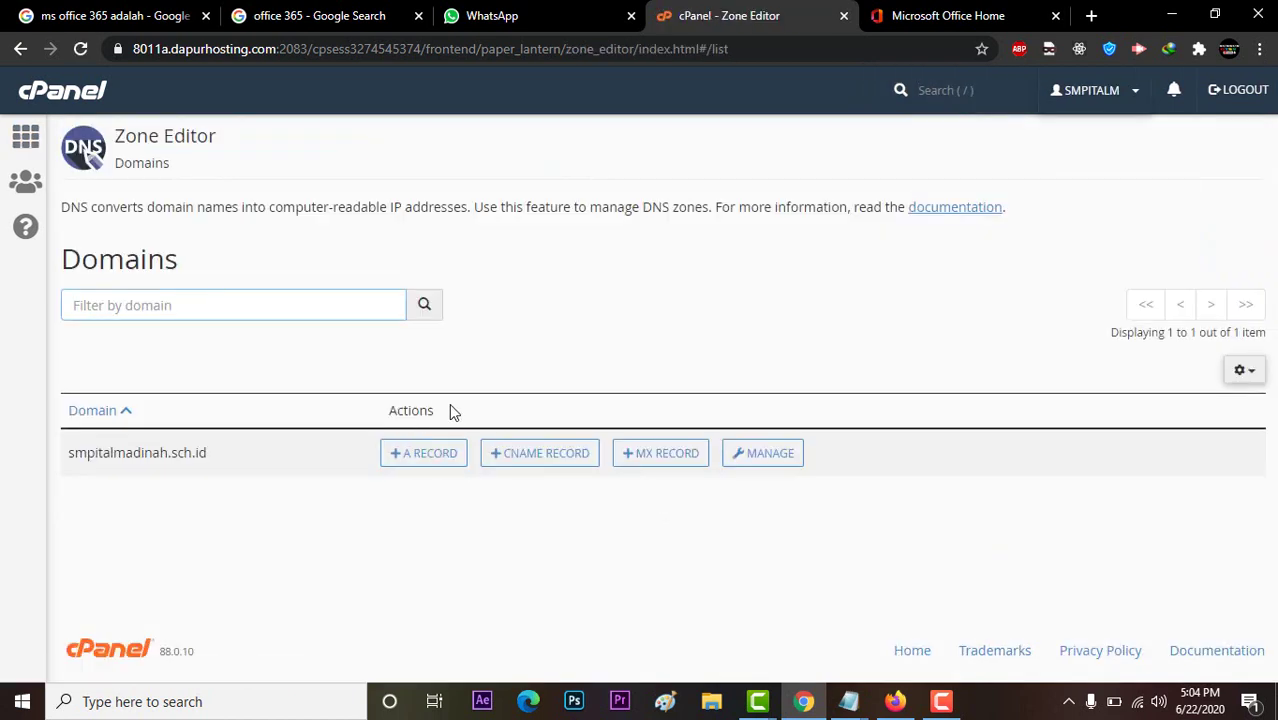
pyautogui.click(766, 455)
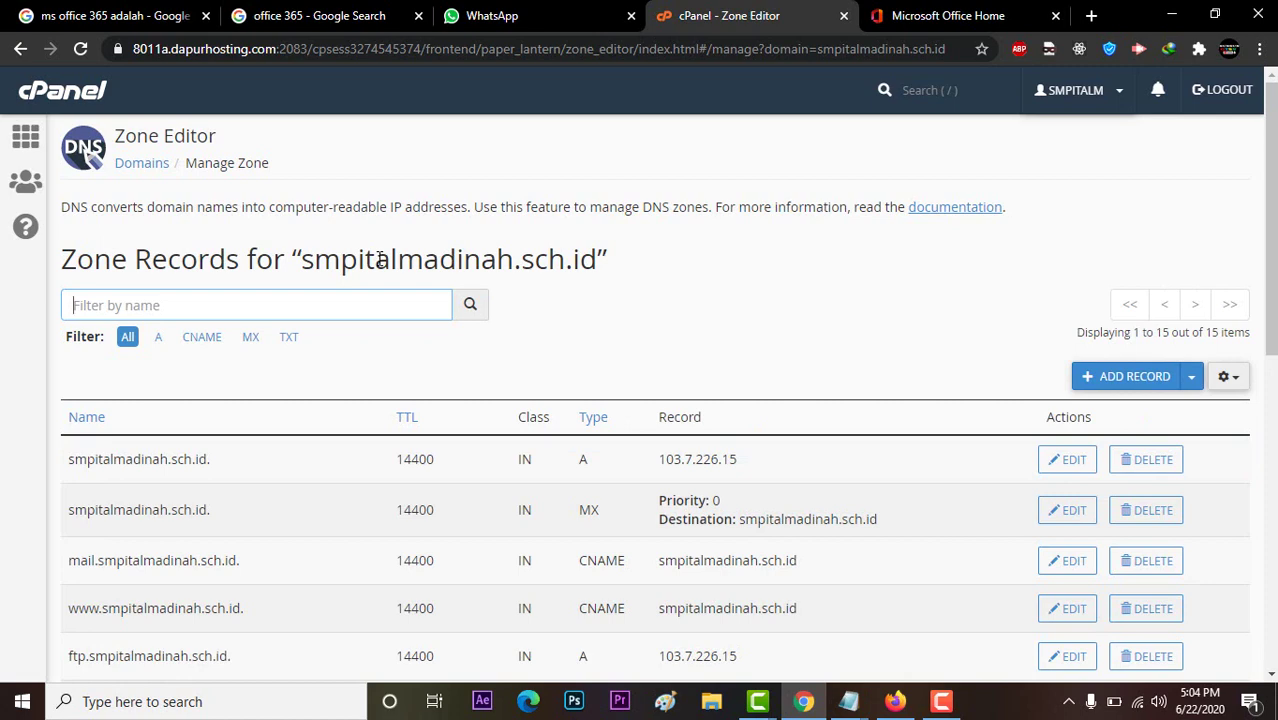
pyautogui.click(297, 341)
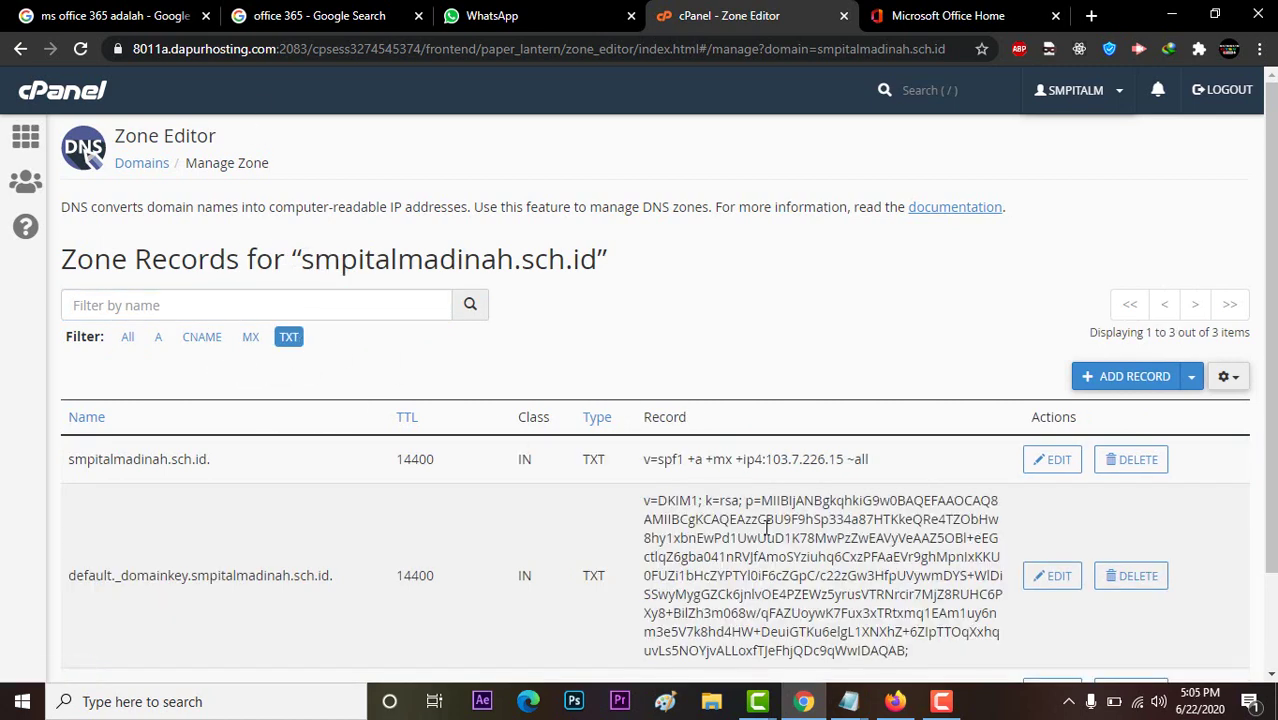
# Start a new zone record and fill in smpitalmadinah.sch.id. as its name, copied from the existing TXT record.
pyautogui.click(1130, 380)
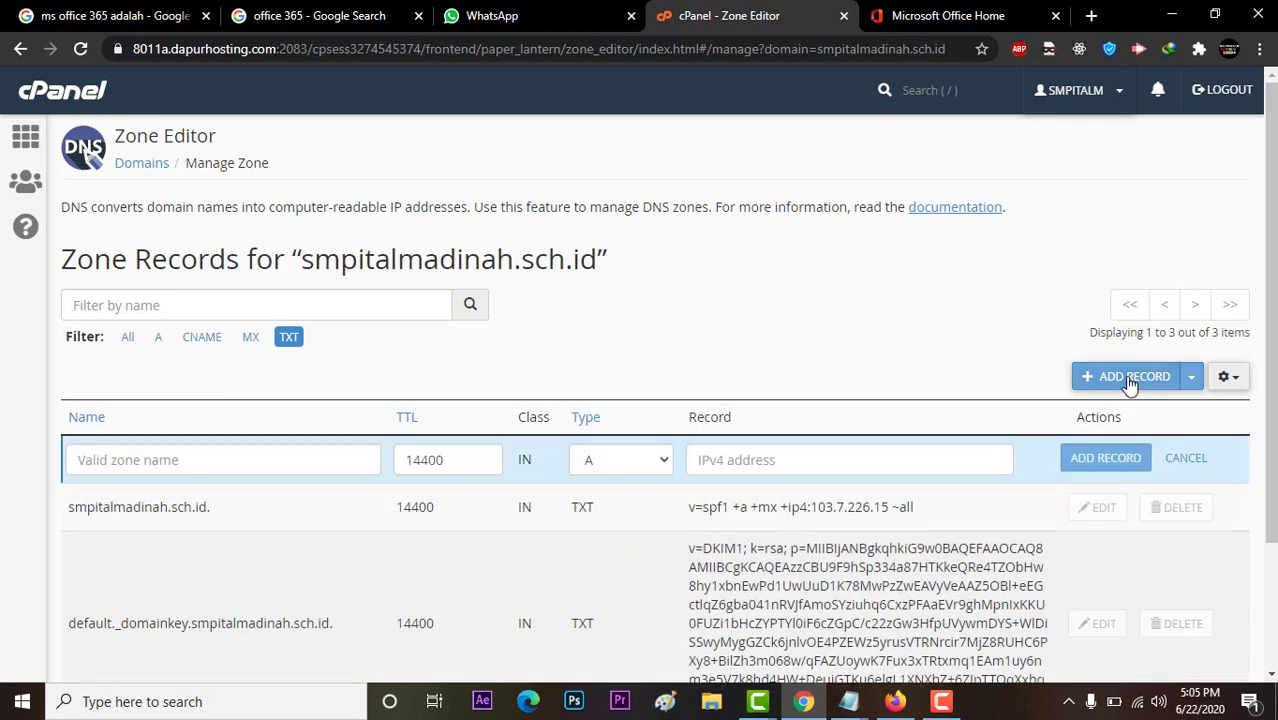
pyautogui.click(251, 451)
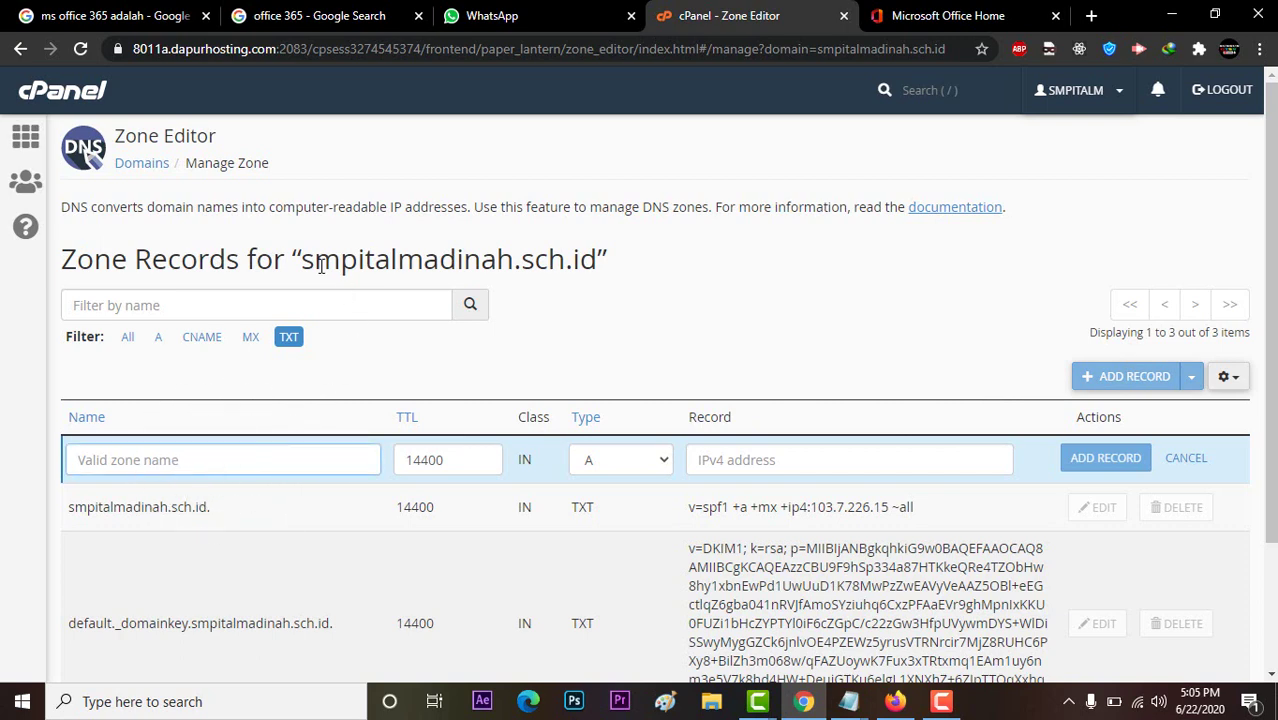
pyautogui.moveTo(218, 510); pyautogui.dragTo(59, 487)
pyautogui.click(216, 500)
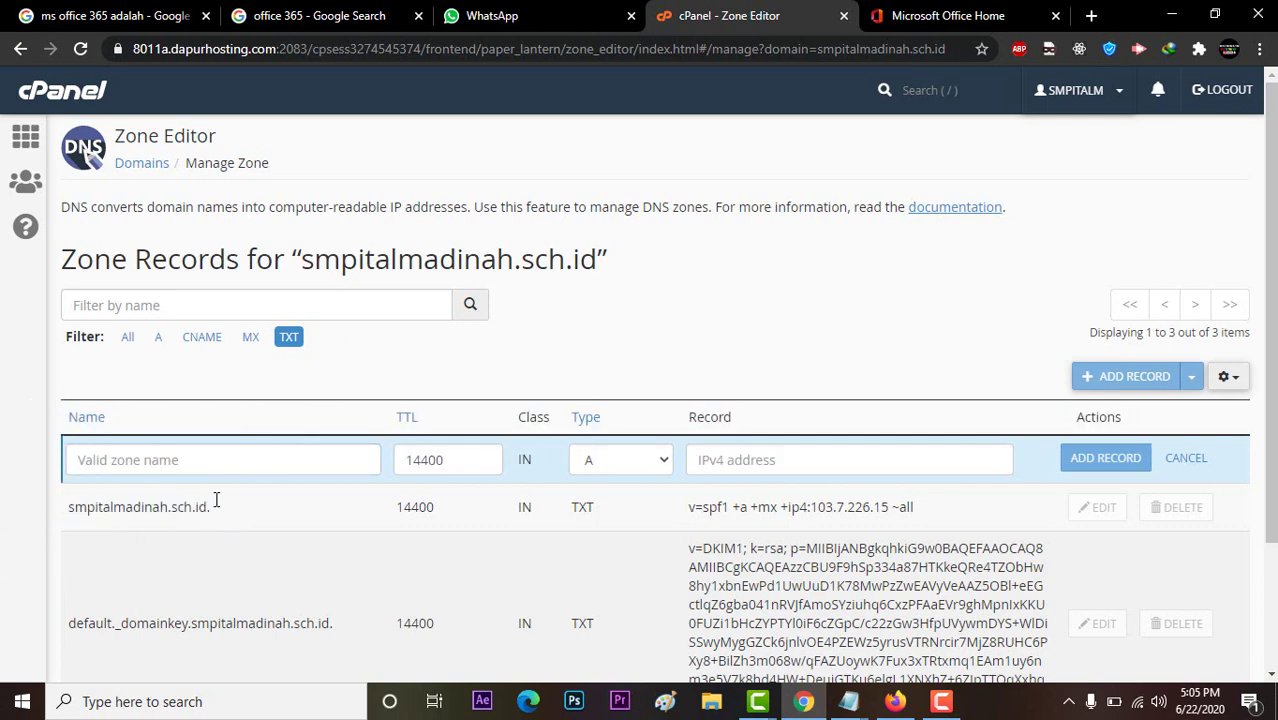
pyautogui.moveTo(226, 520); pyautogui.dragTo(85, 523)
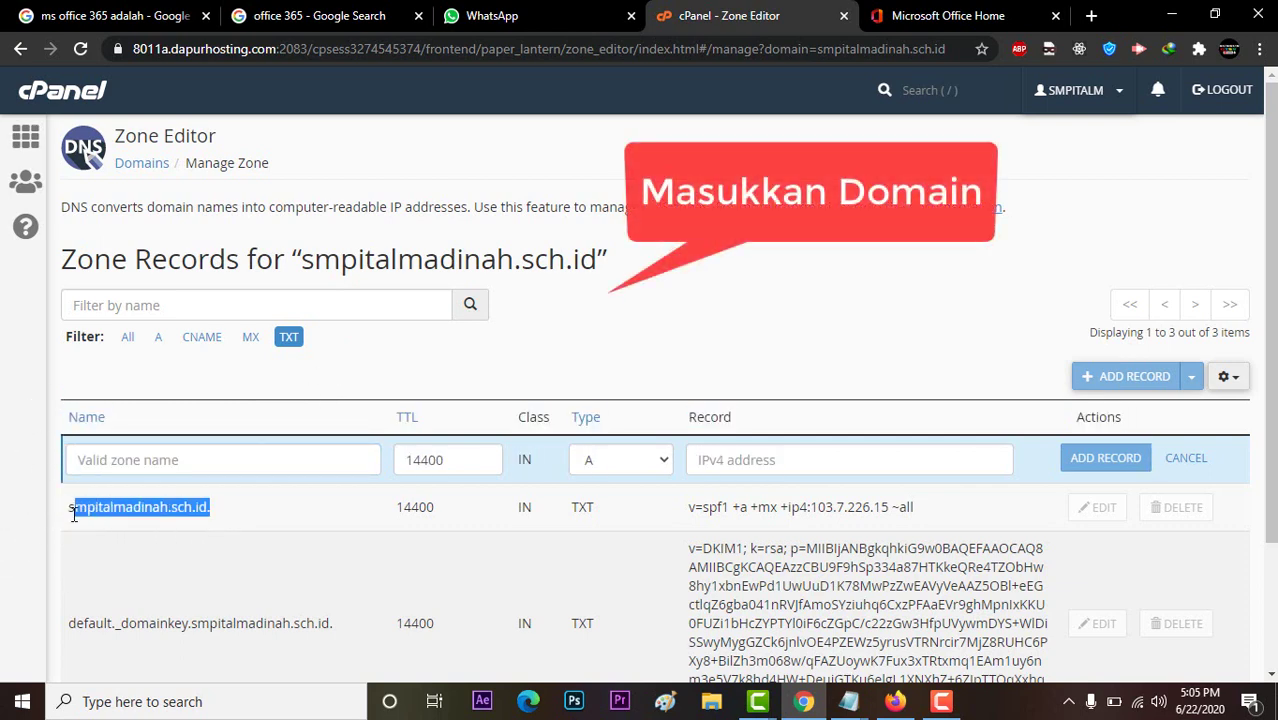
pyautogui.click(147, 461)
pyautogui.hotkey('ctrl', 'v')
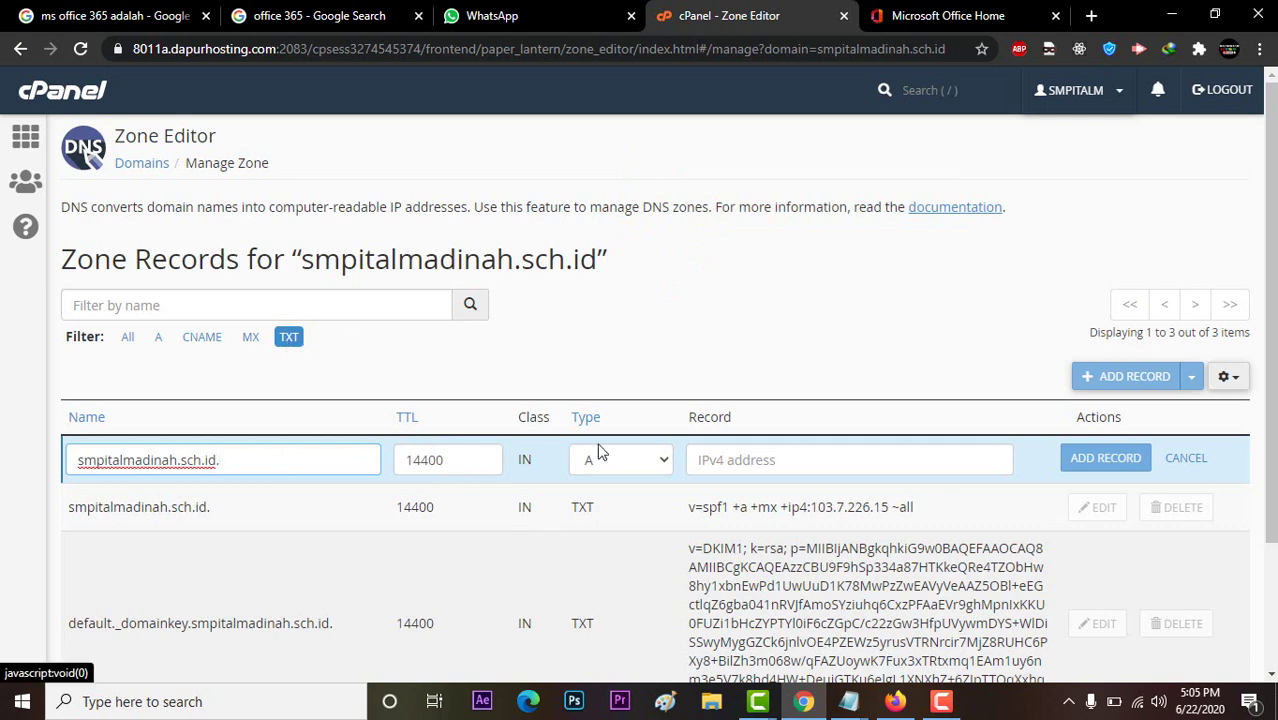
# Try to paste the TXT verification value from the Microsoft 365 admin center into the new type A record's Record field.
pyautogui.click(763, 470)
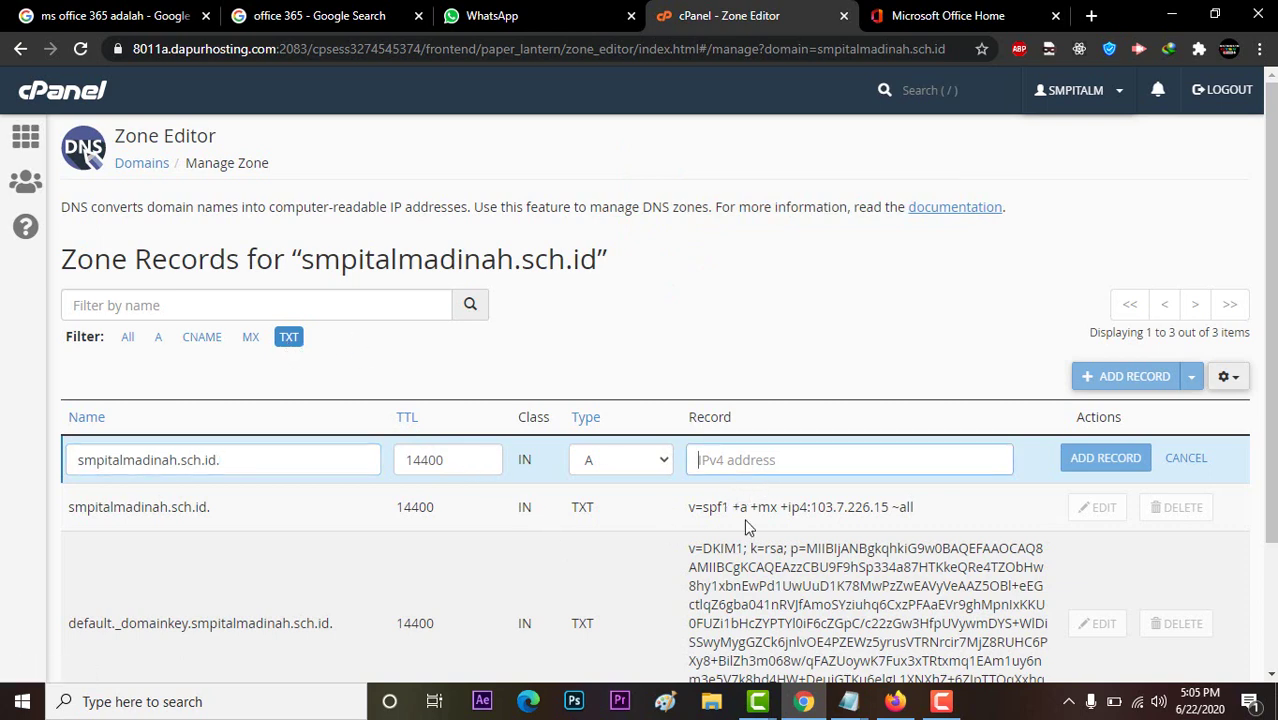
pyautogui.click(893, 703)
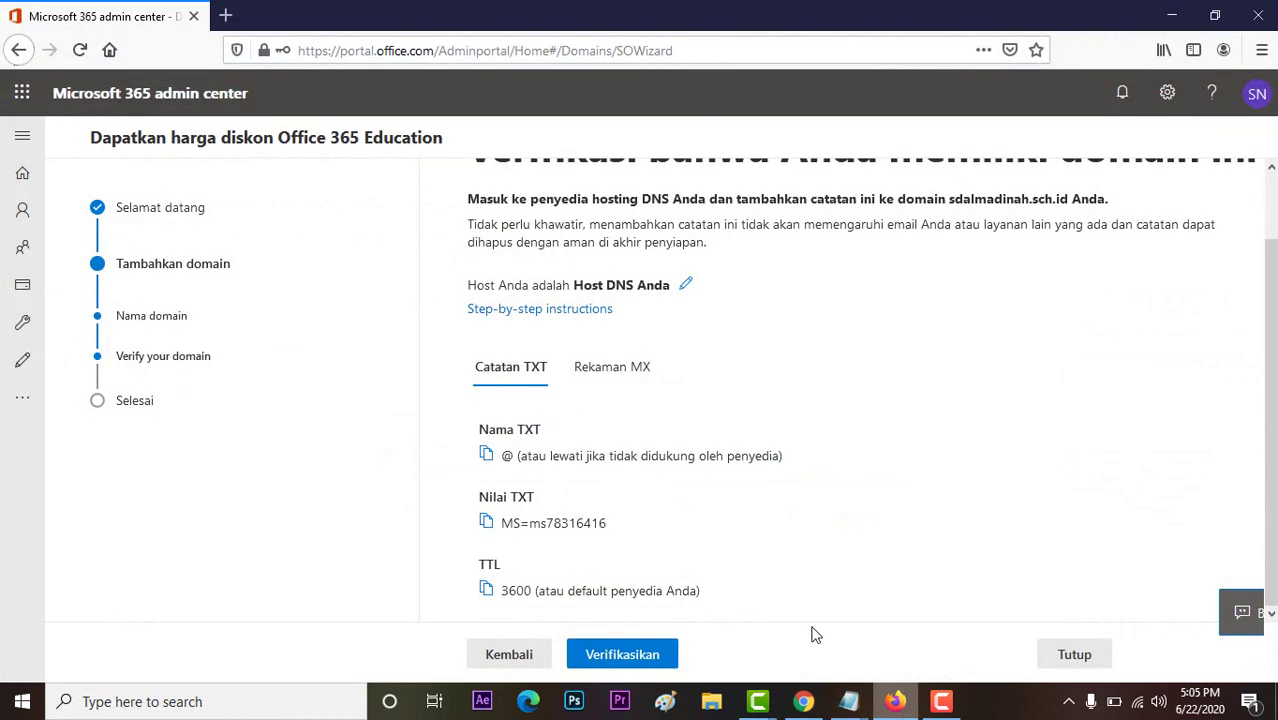
pyautogui.click(487, 527)
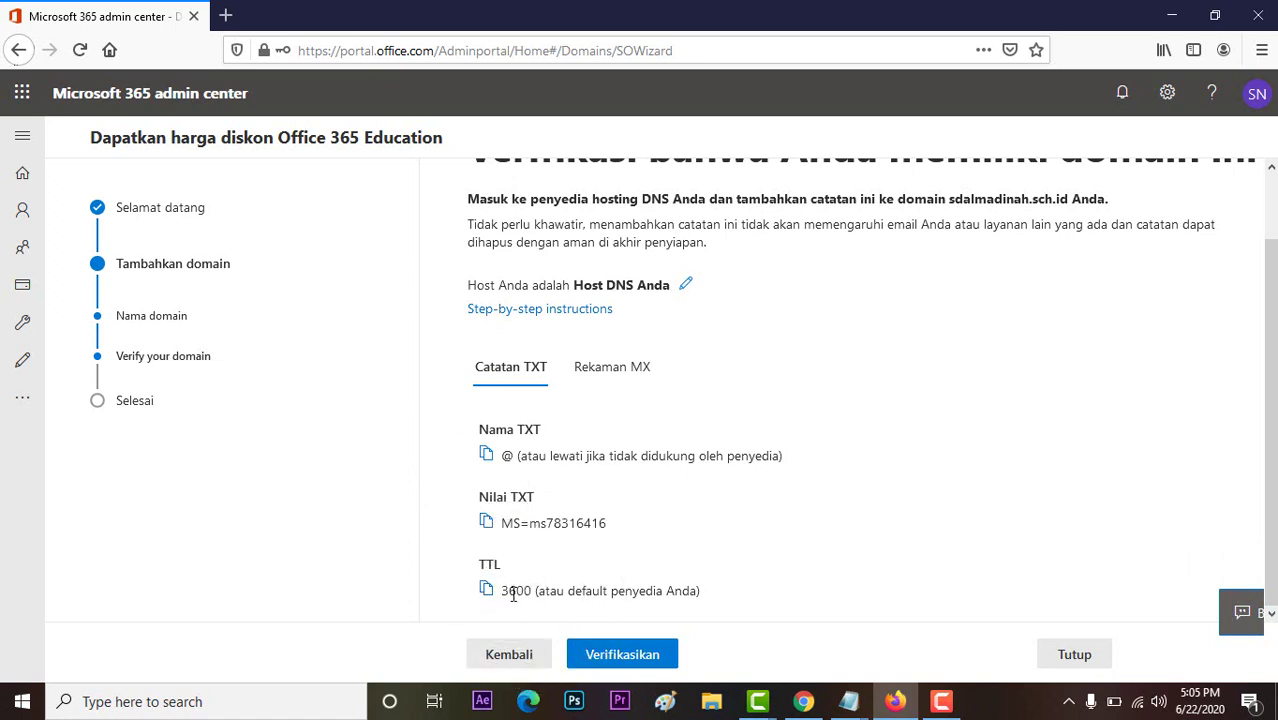
pyautogui.click(487, 524)
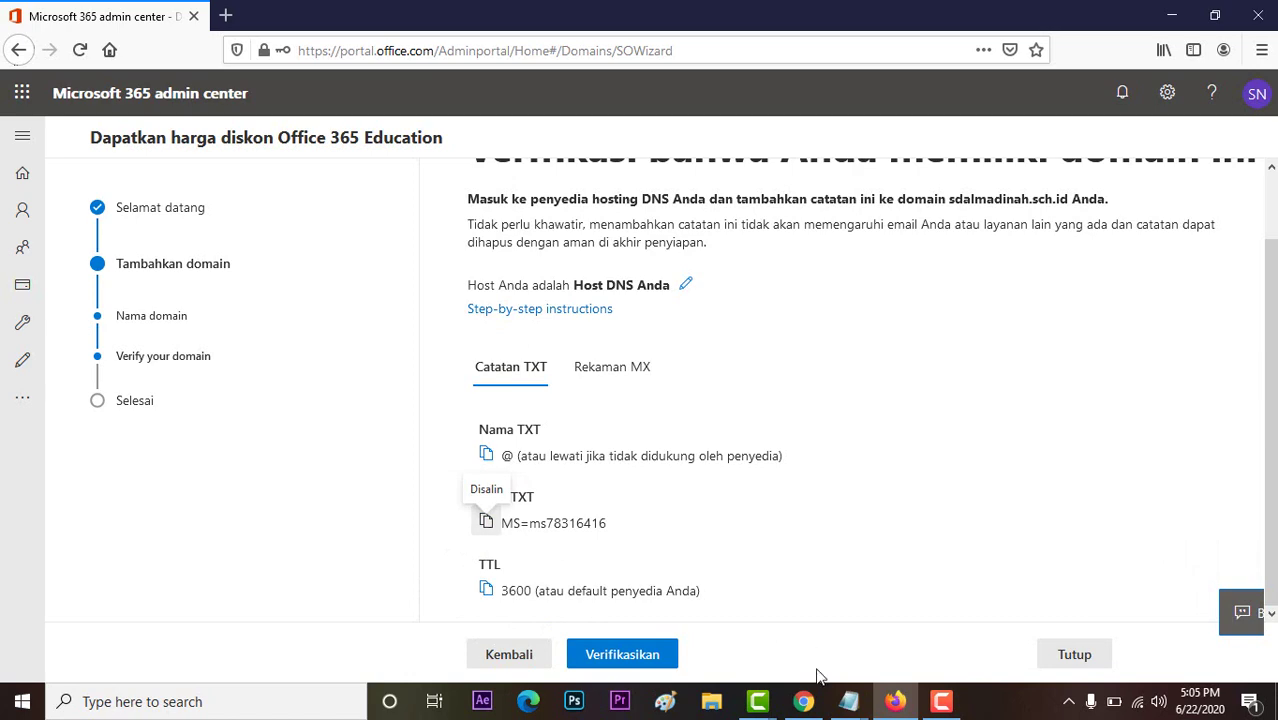
pyautogui.click(895, 703)
pyautogui.click(757, 466)
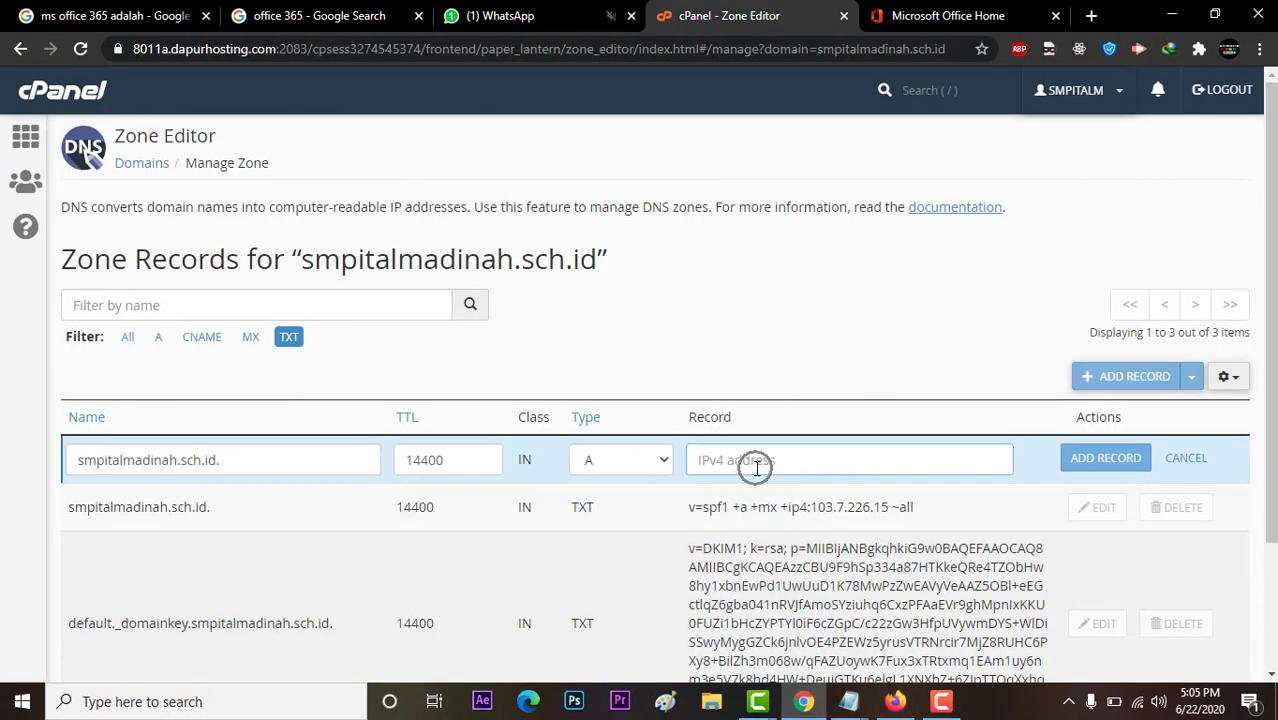
pyautogui.hotkey('ctrl', 'v')
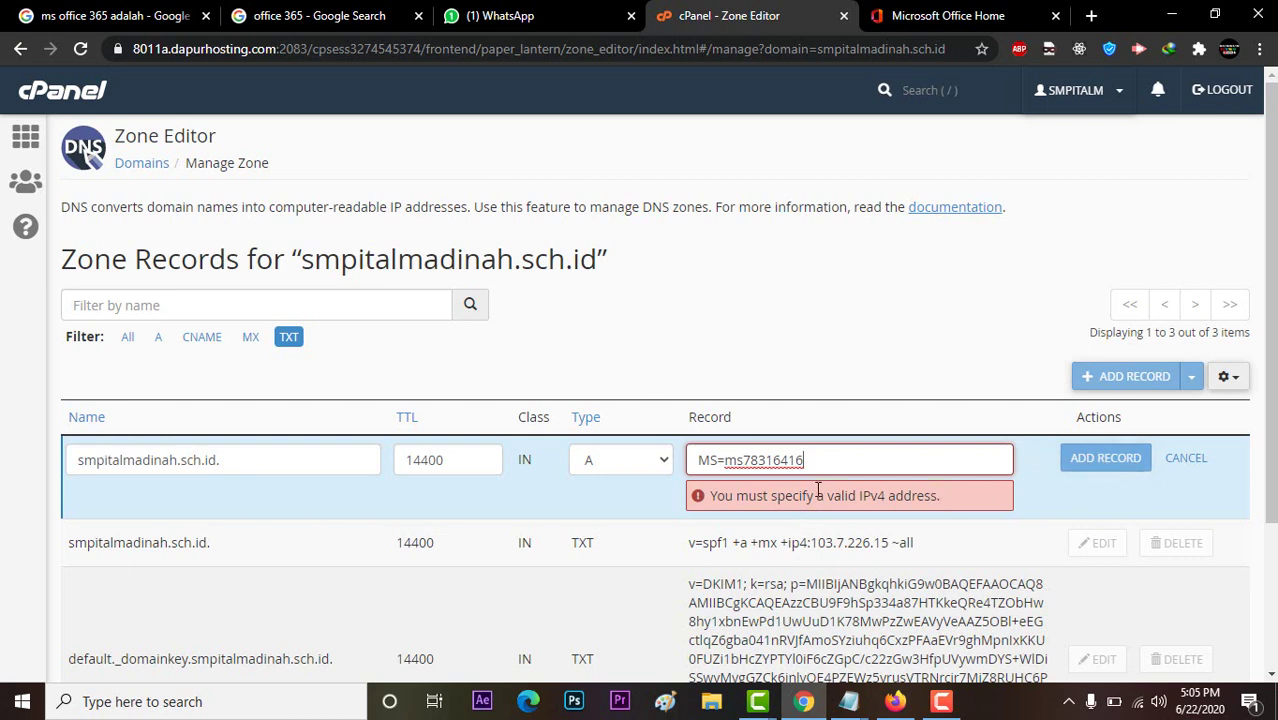
pyautogui.hotkey('ctrl', 'a')
pyautogui.press('BackSpace')
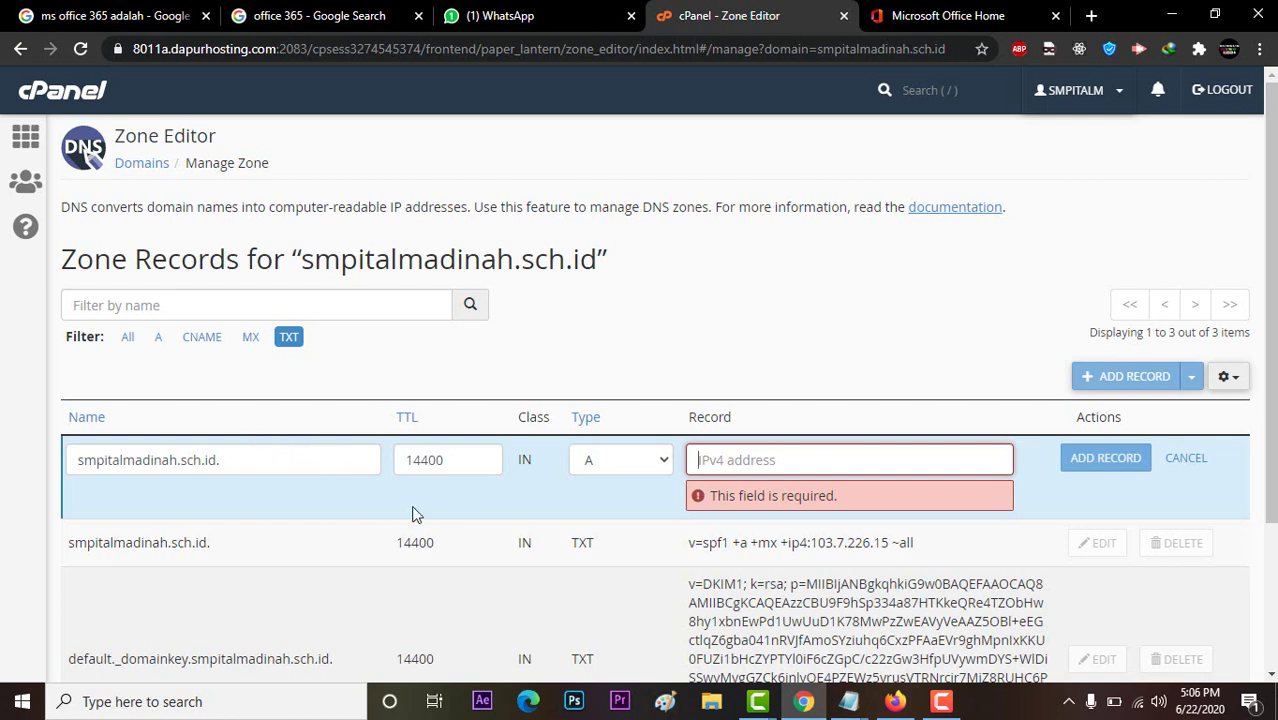
# Switch to the Microsoft 365 admin center, copy the MX record's target address, and return to the Zone Editor in cPanel.
pyautogui.click(895, 701)
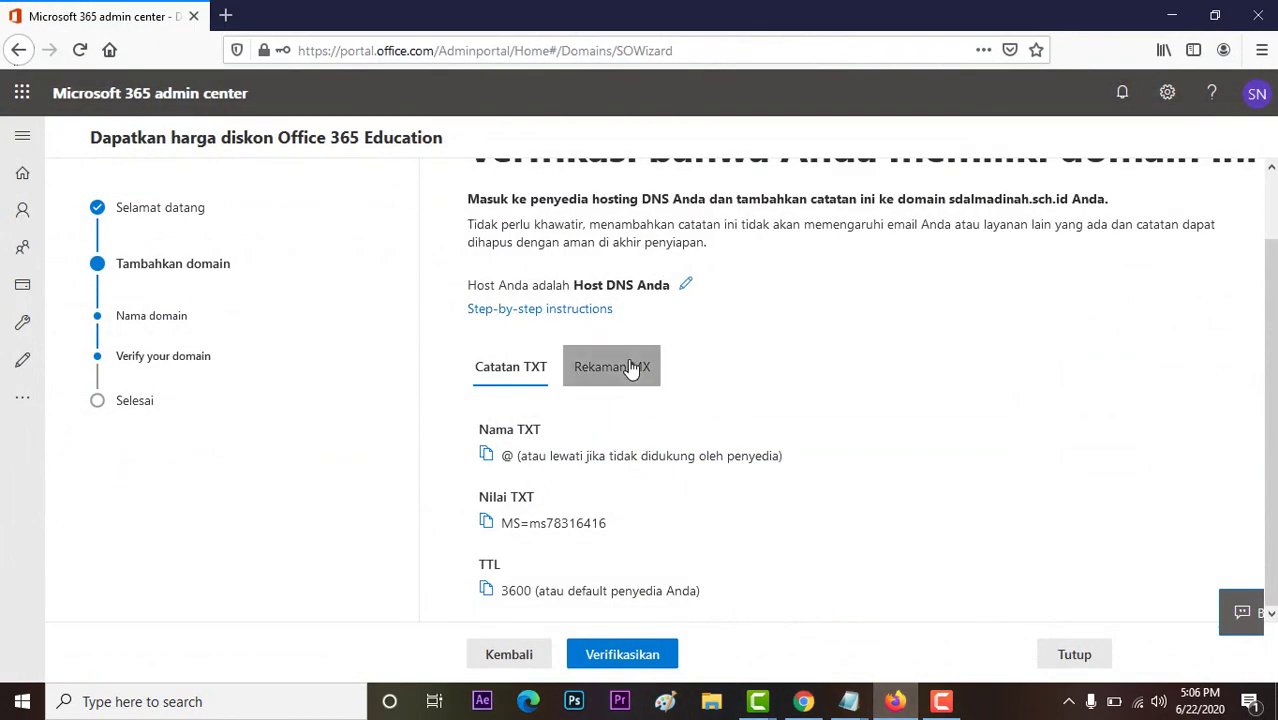
pyautogui.click(631, 369)
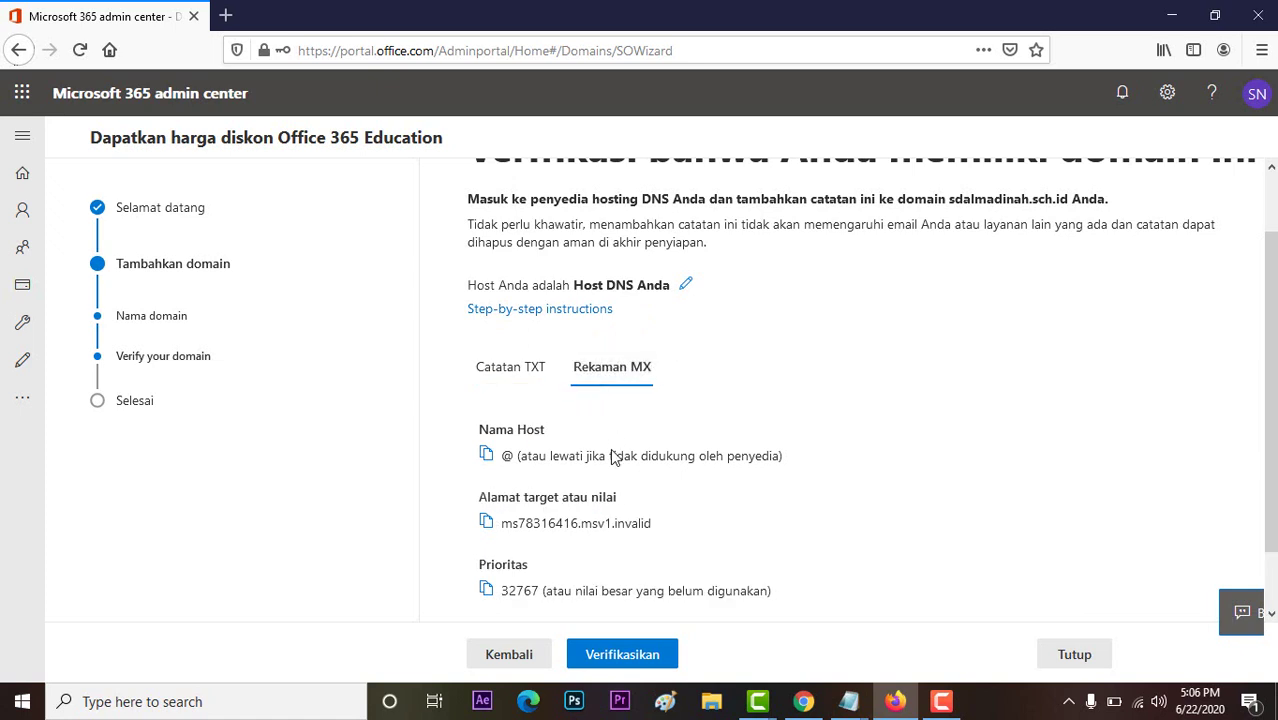
pyautogui.click(487, 523)
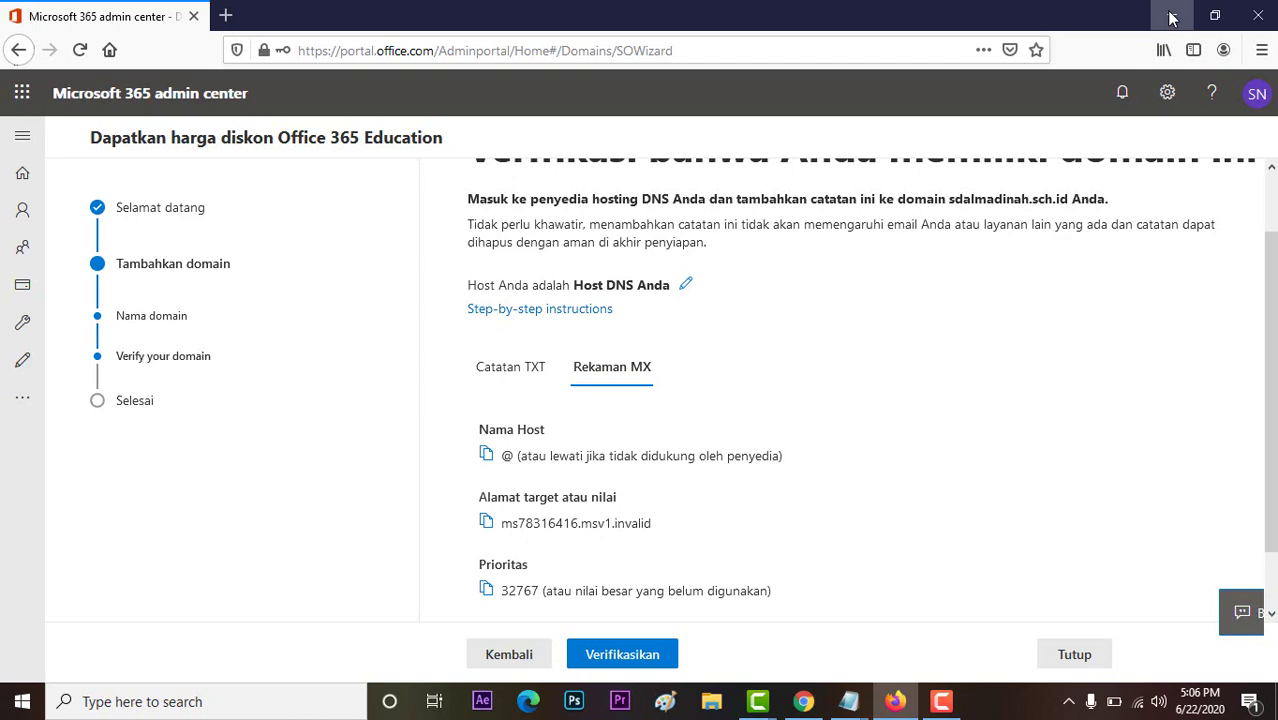
pyautogui.click(803, 701)
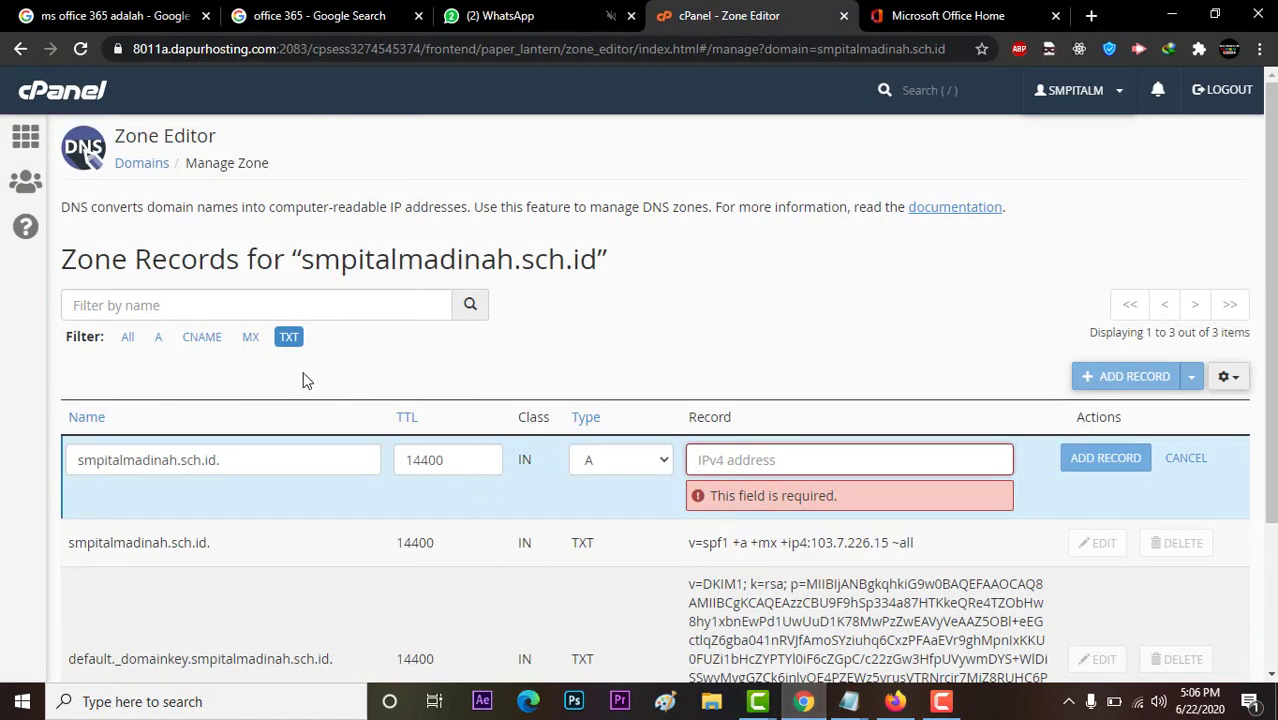
# Filter the zone records of smpitalmadinah.sch.id to MX and start a new zone record, leaving its name and record fields empty.
pyautogui.click(252, 350)
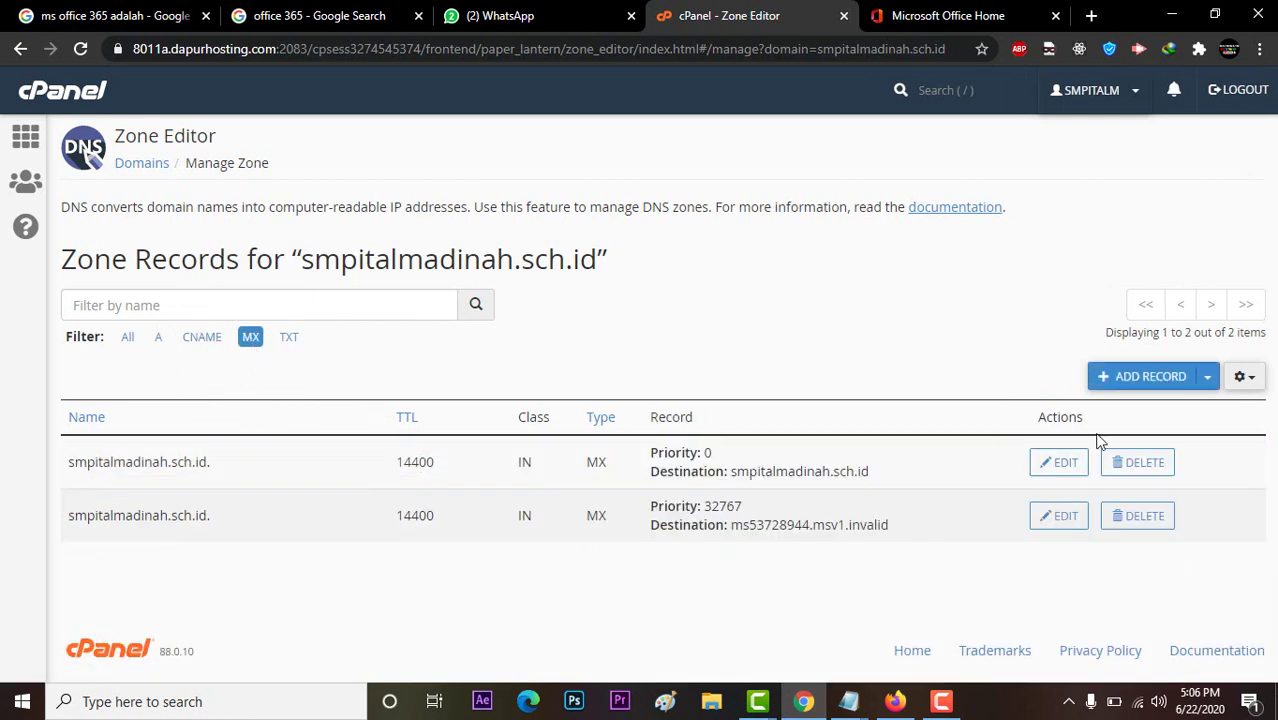
pyautogui.click(1139, 384)
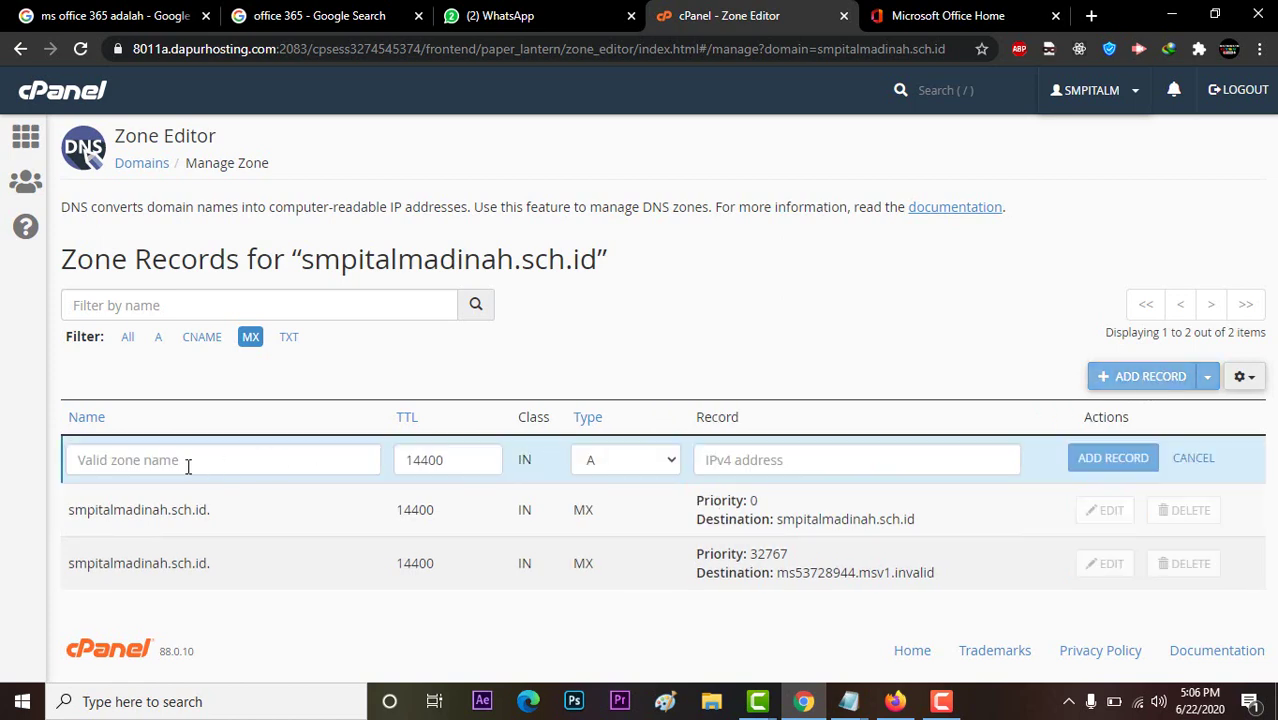
pyautogui.click(173, 512)
pyautogui.click(237, 459)
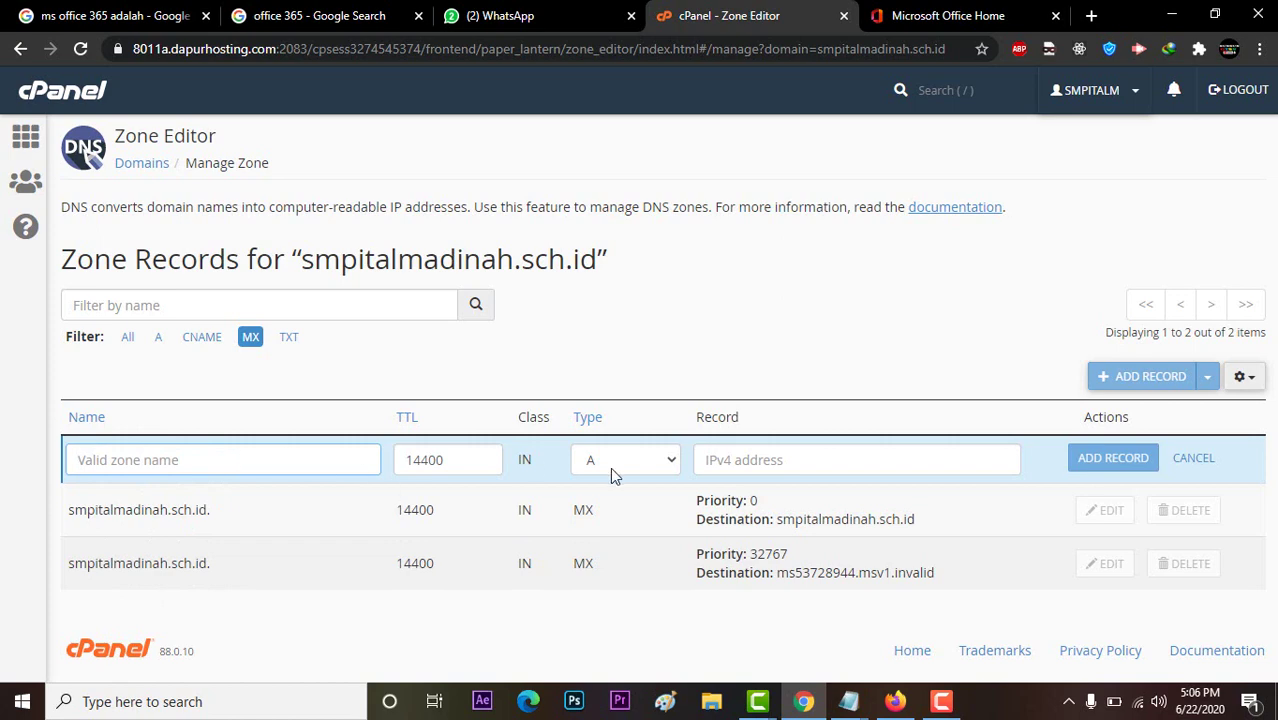
pyautogui.click(725, 463)
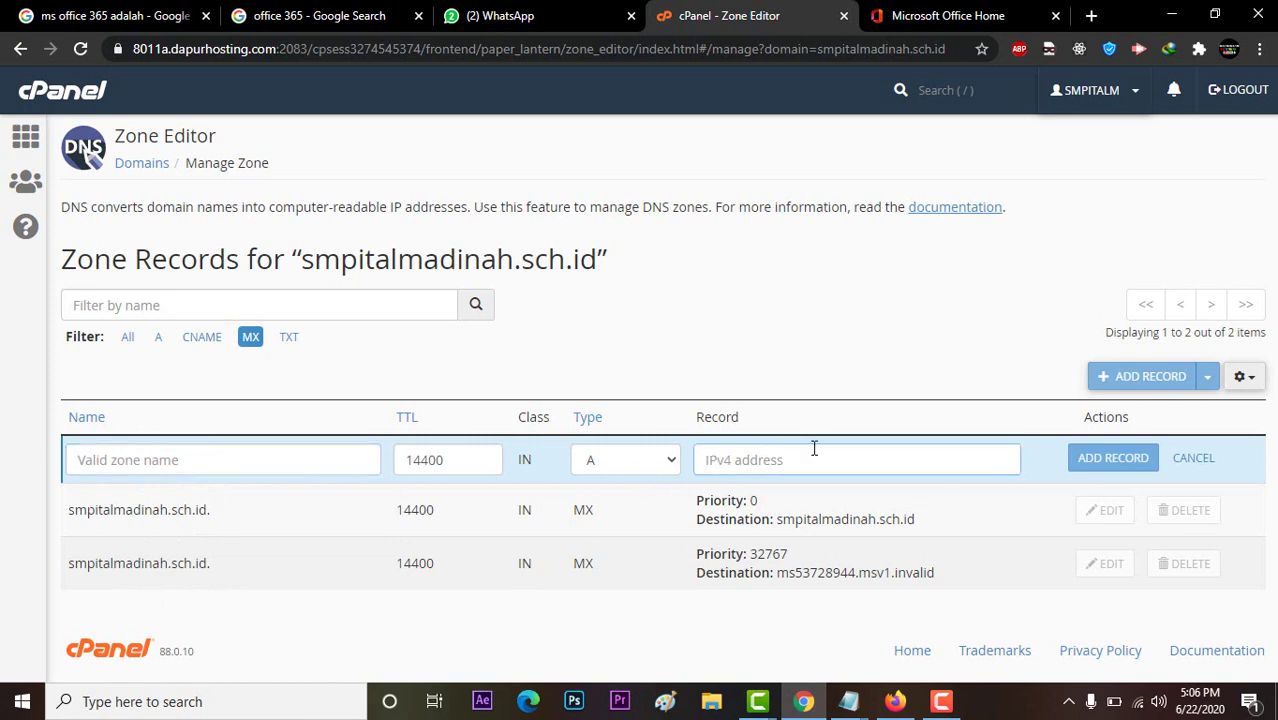
pyautogui.click(1125, 457)
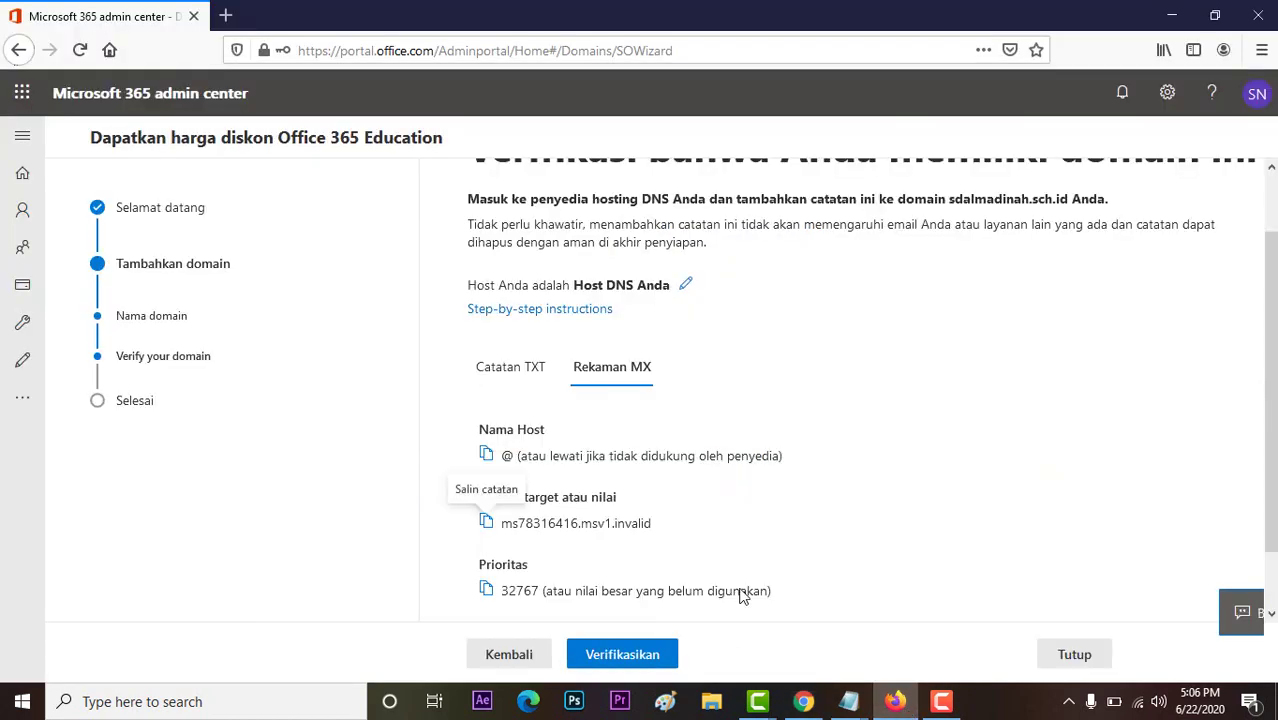
# Review the MX record's priority and TTL in the Microsoft 365 admin center and try to verify the domain.
pyautogui.scroll(-1, 1269, 400)
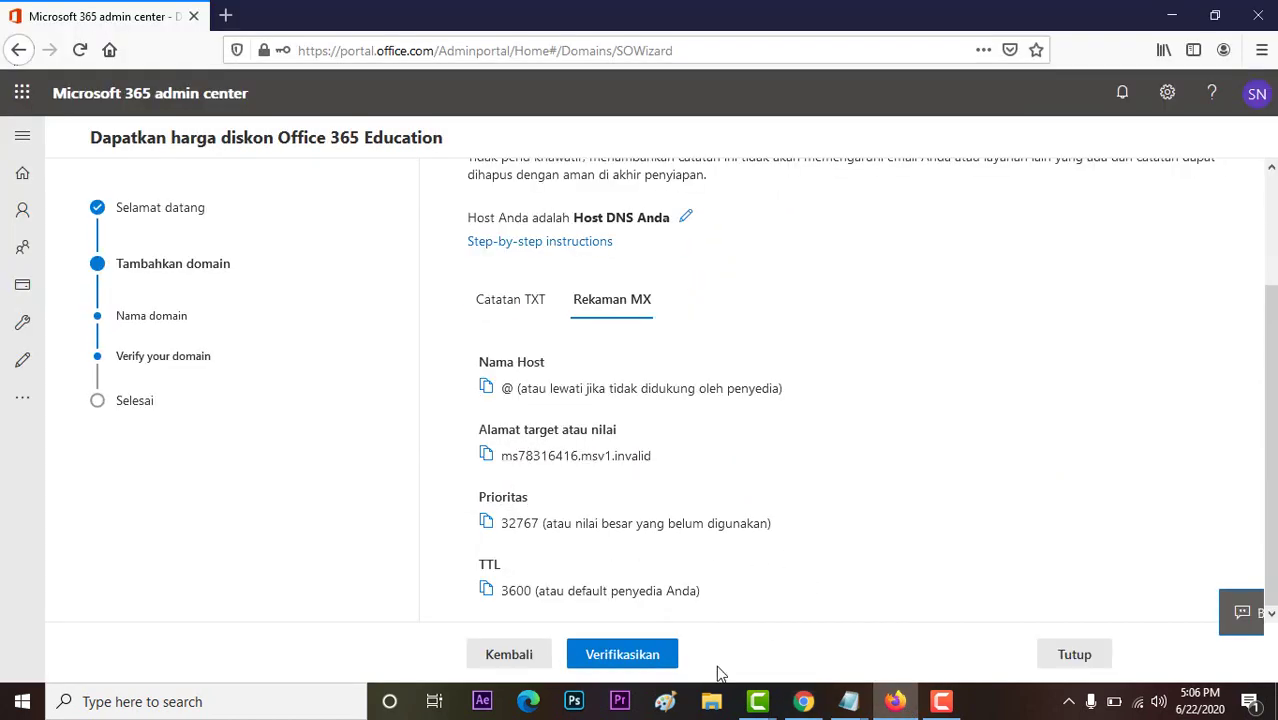
pyautogui.click(630, 666)
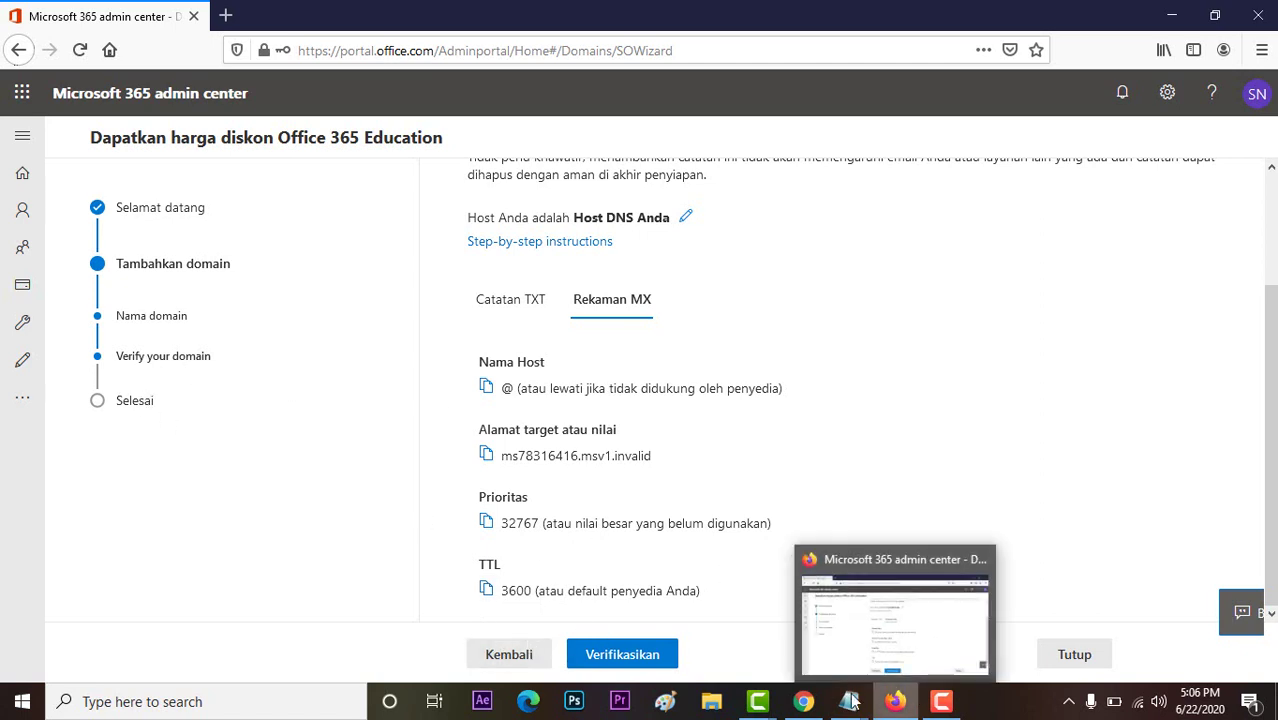
# Switch to the Office 365 home page in Chrome, open the Admin app from it, and return to the home page's Teams app.
pyautogui.click(805, 703)
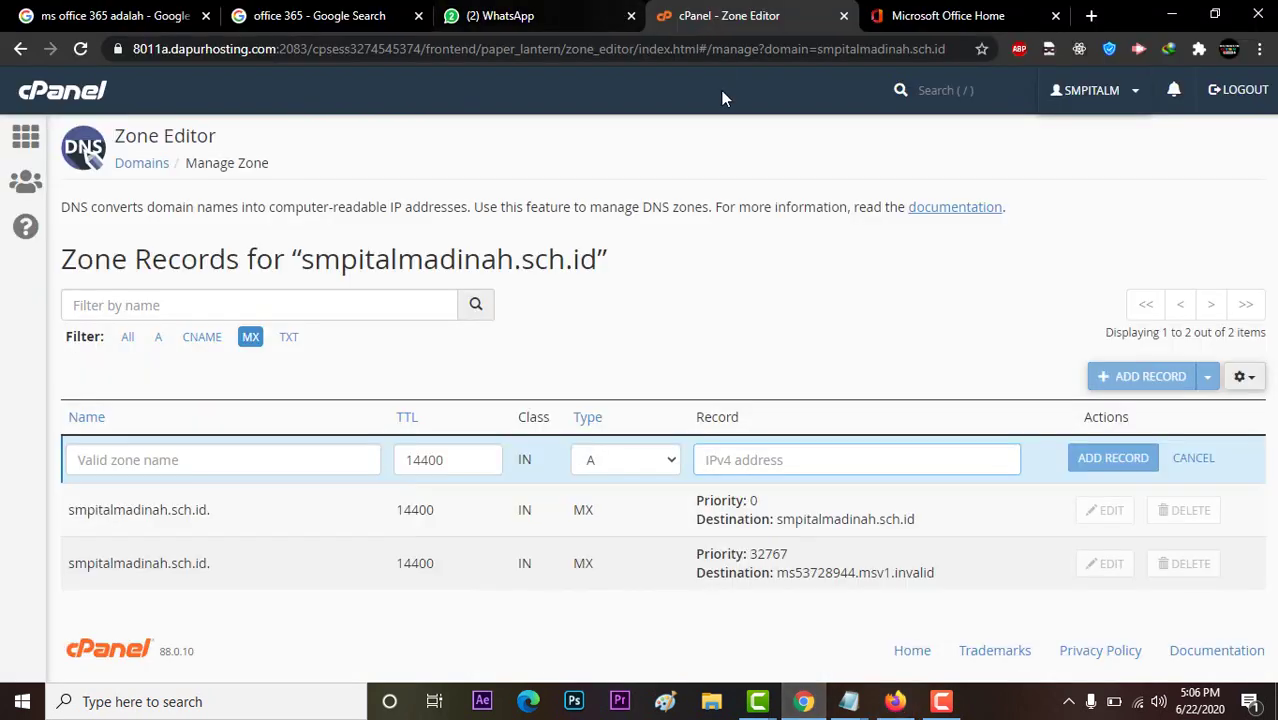
pyautogui.click(919, 16)
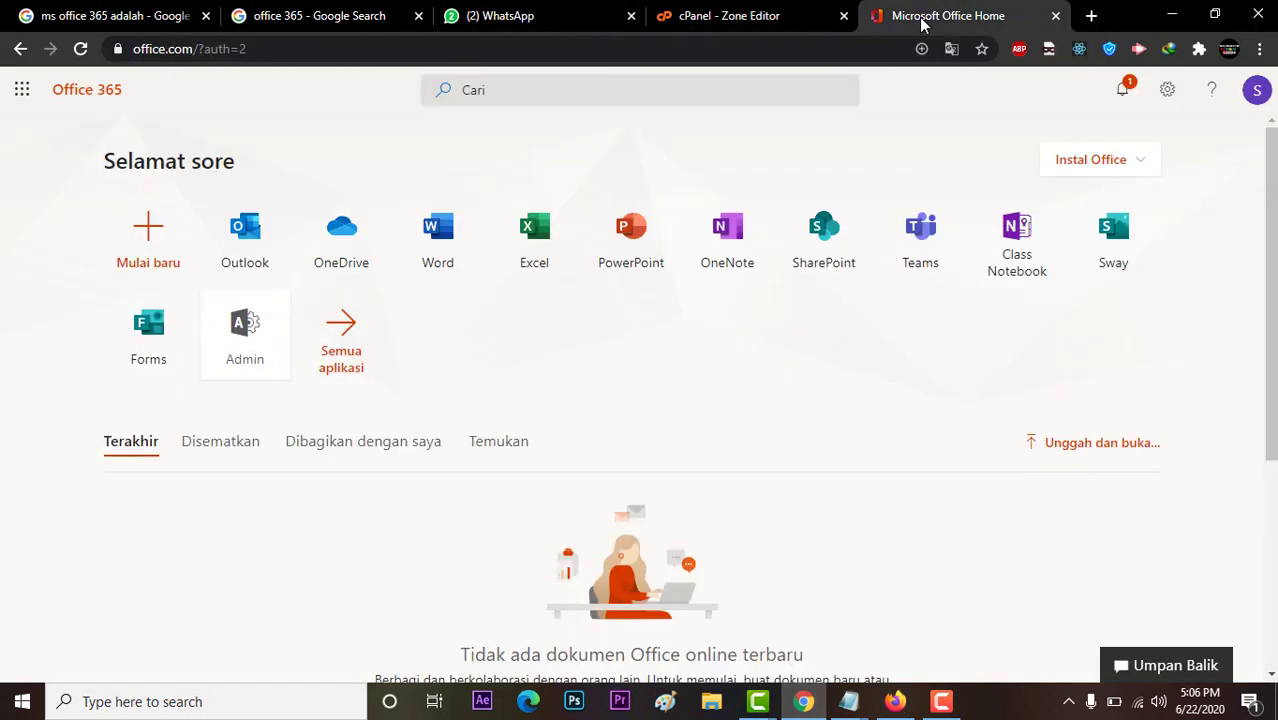
pyautogui.click(258, 361)
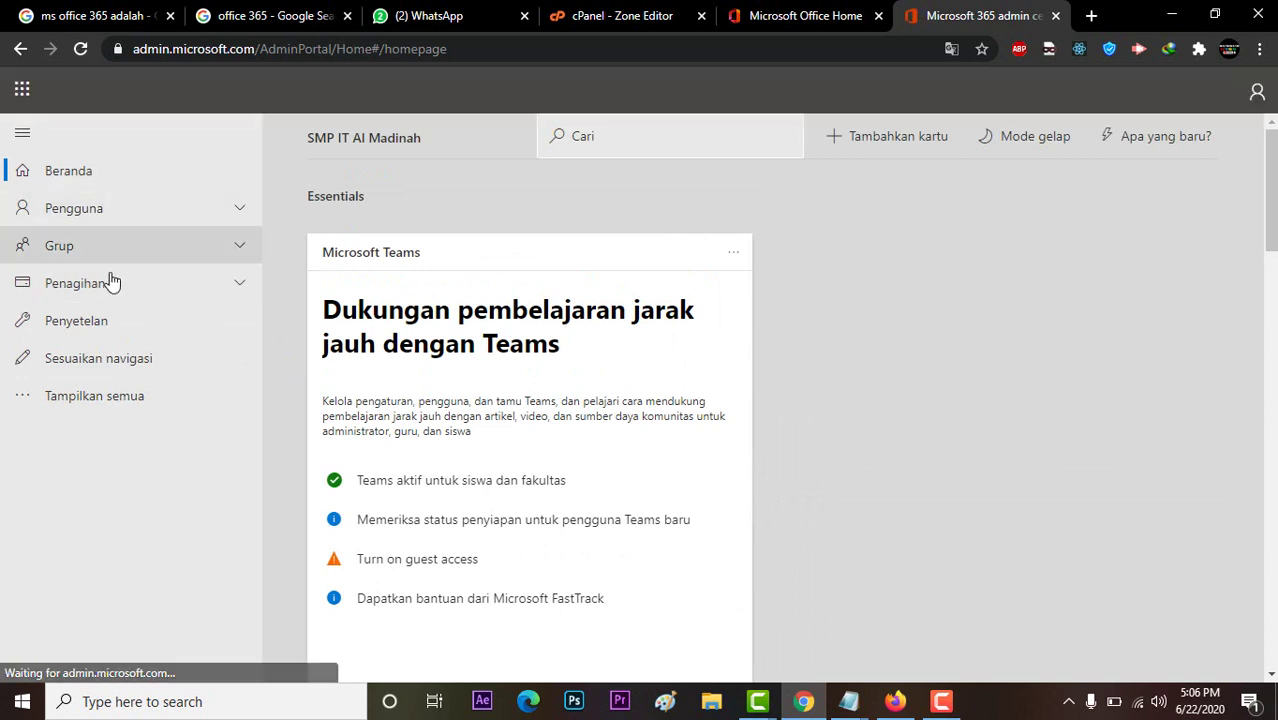
pyautogui.click(172, 293)
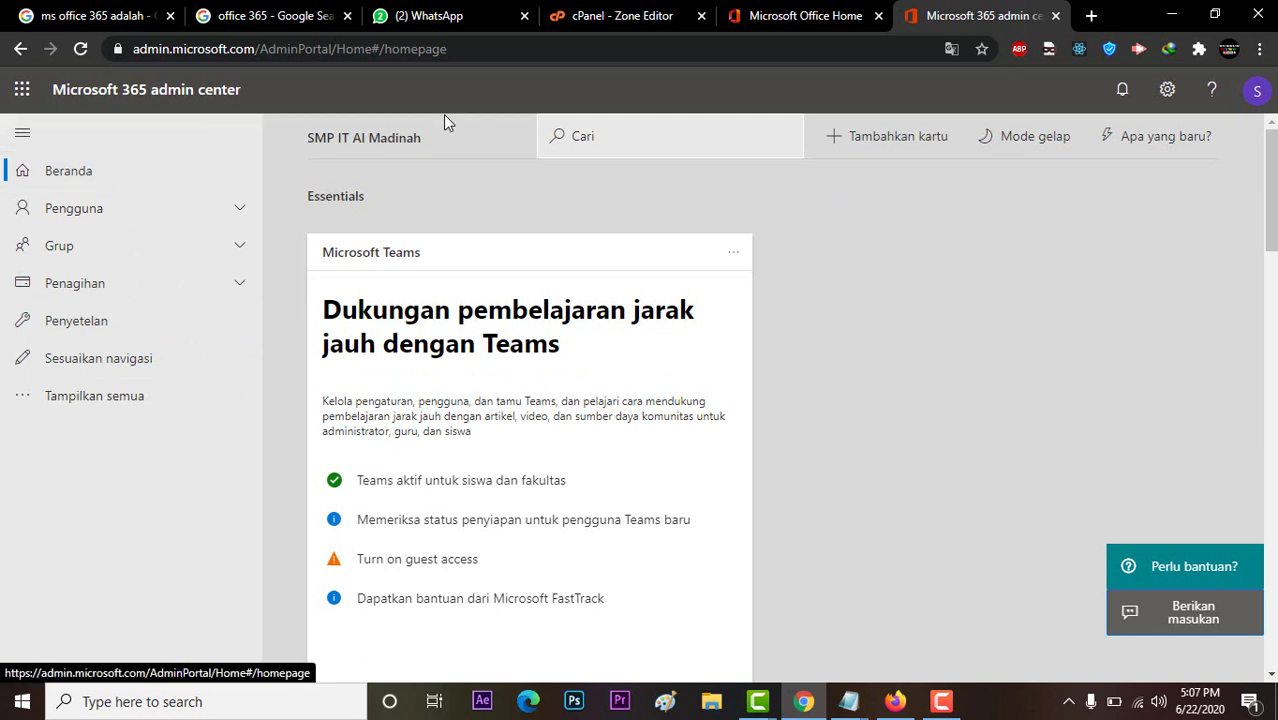
pyautogui.click(826, 17)
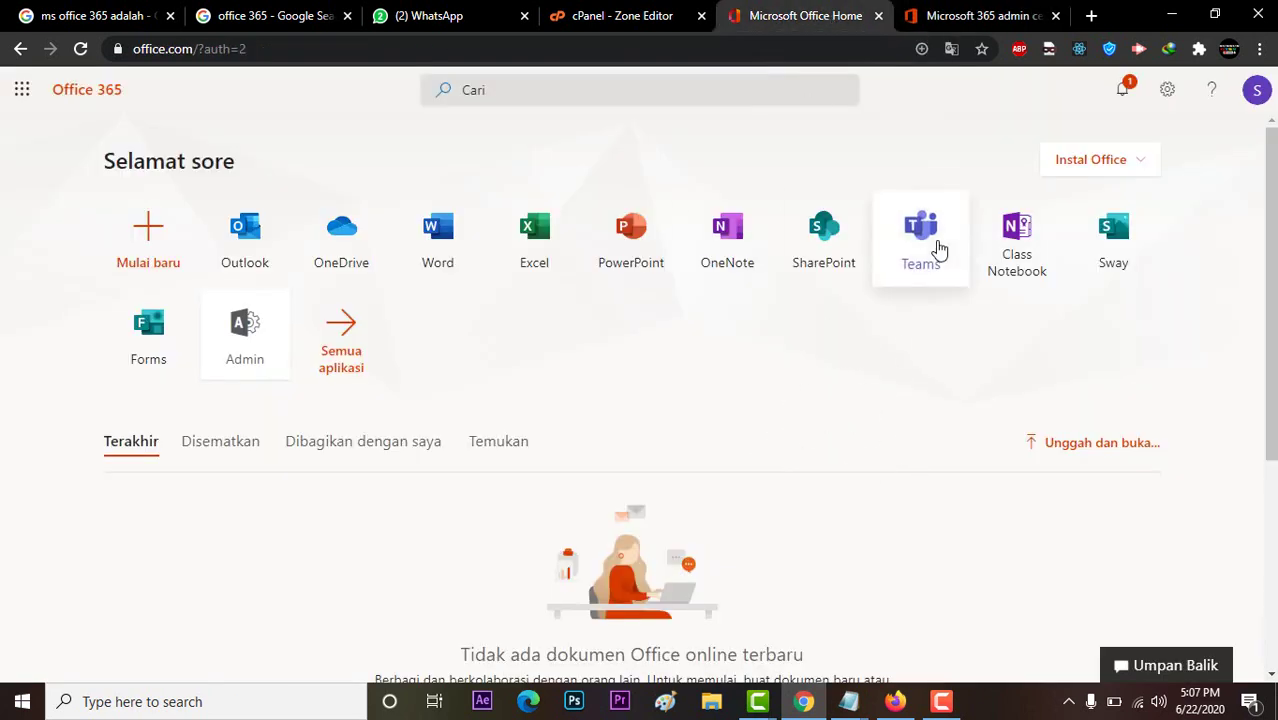
pyautogui.click(945, 282)
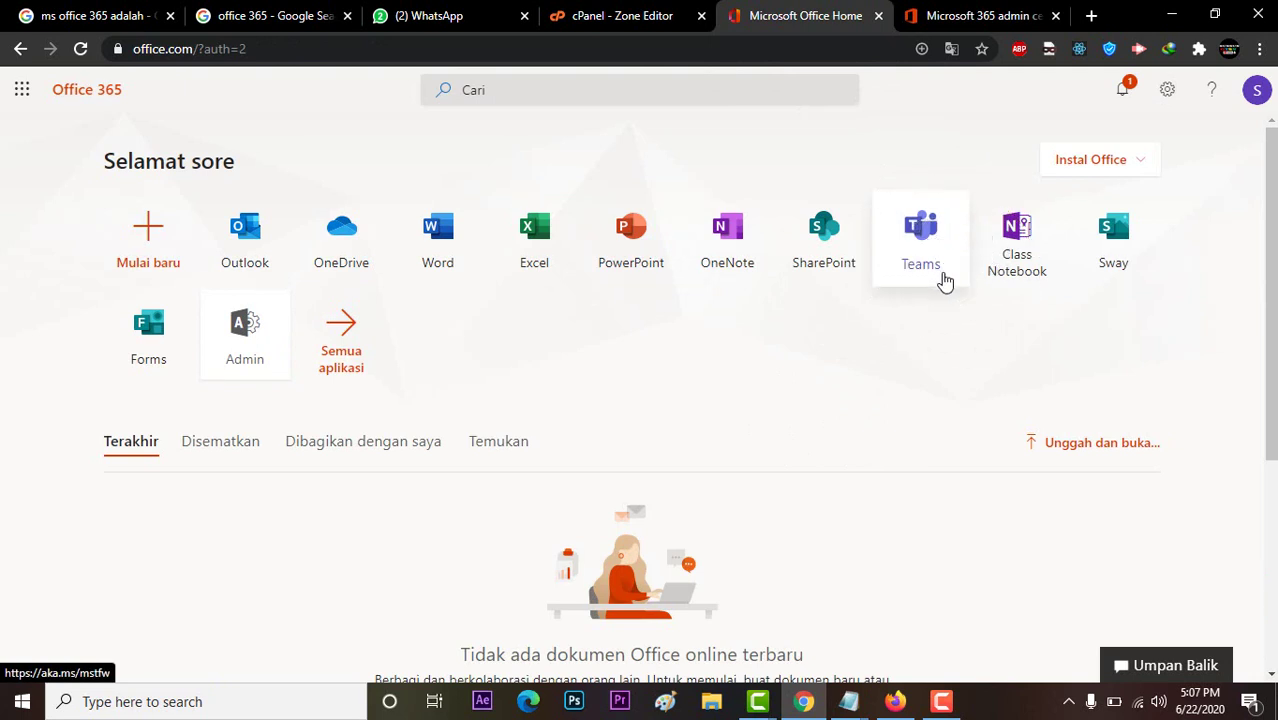